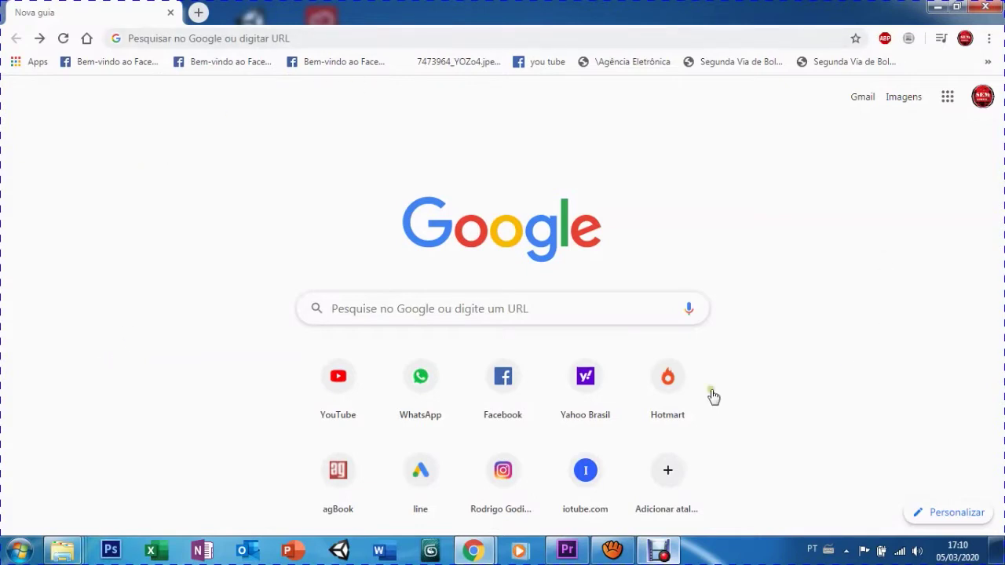
# Step: Search the web for 'unity download' and open the official 'Download - Unity' page
pyautogui.click(203, 39)
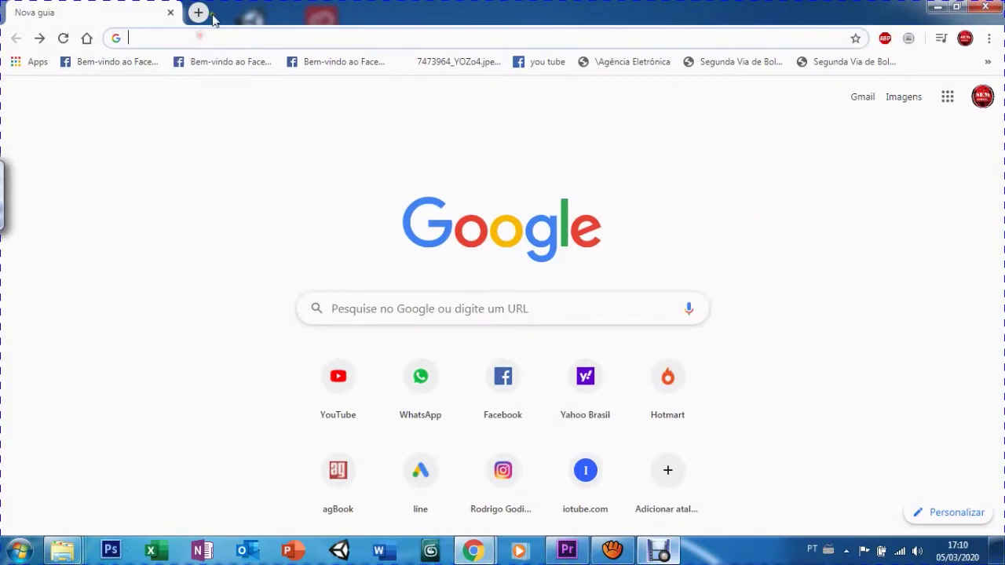
pyautogui.write('U')
pyautogui.press('Return')
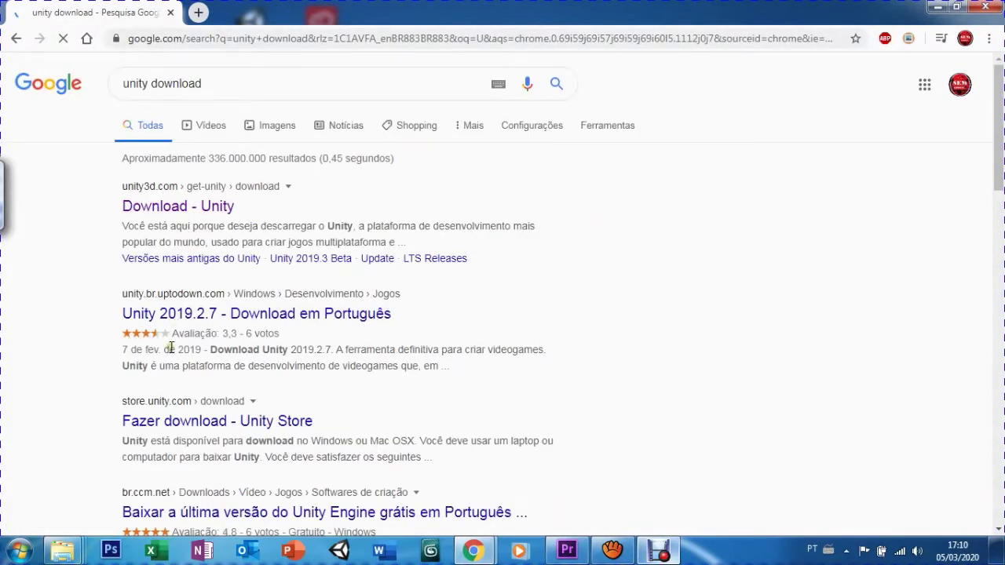
pyautogui.click(158, 209)
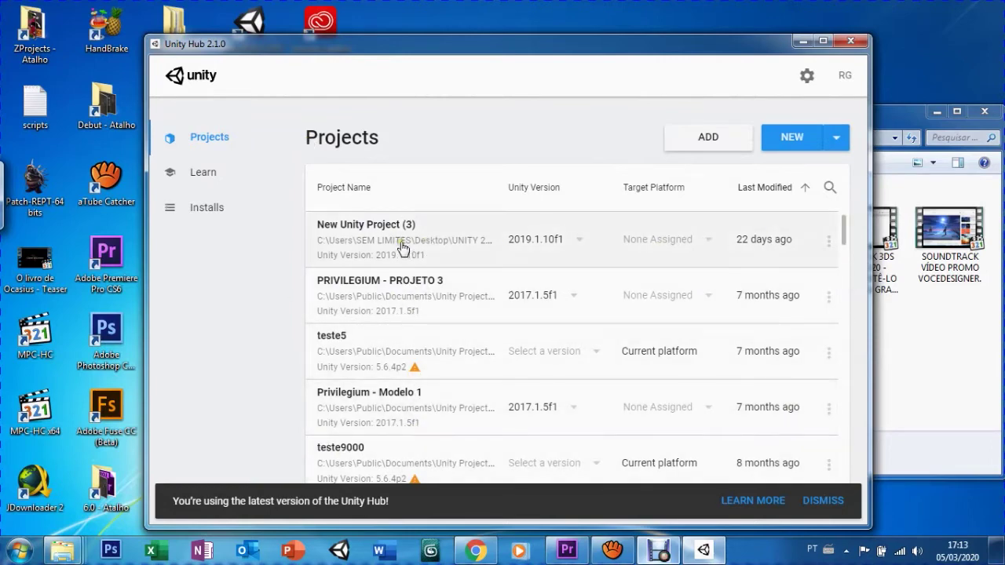
# Step: Check the Installs list and the 2019.2.17f1 options, then hide all windows to show the desktop
pyautogui.click(201, 214)
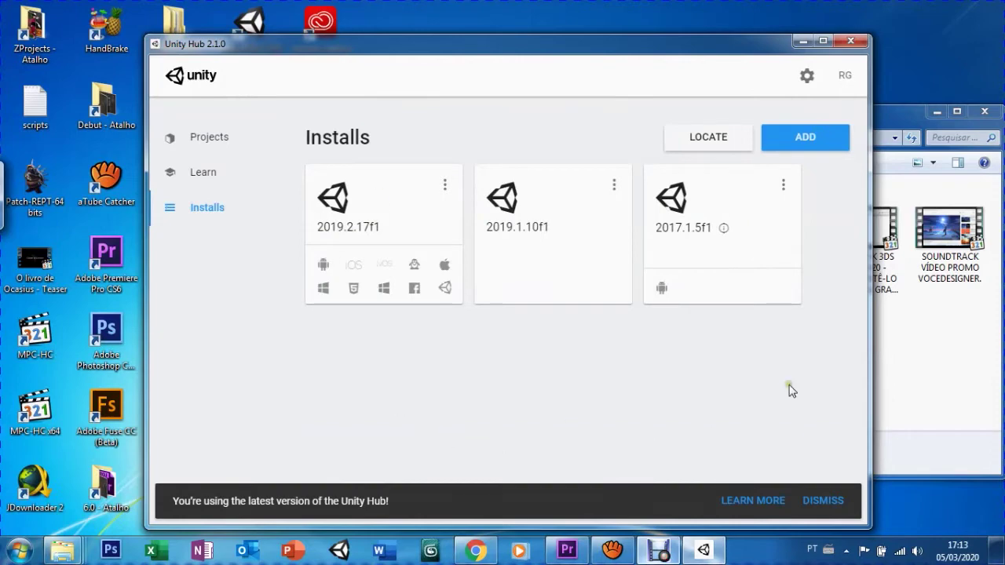
pyautogui.click(445, 186)
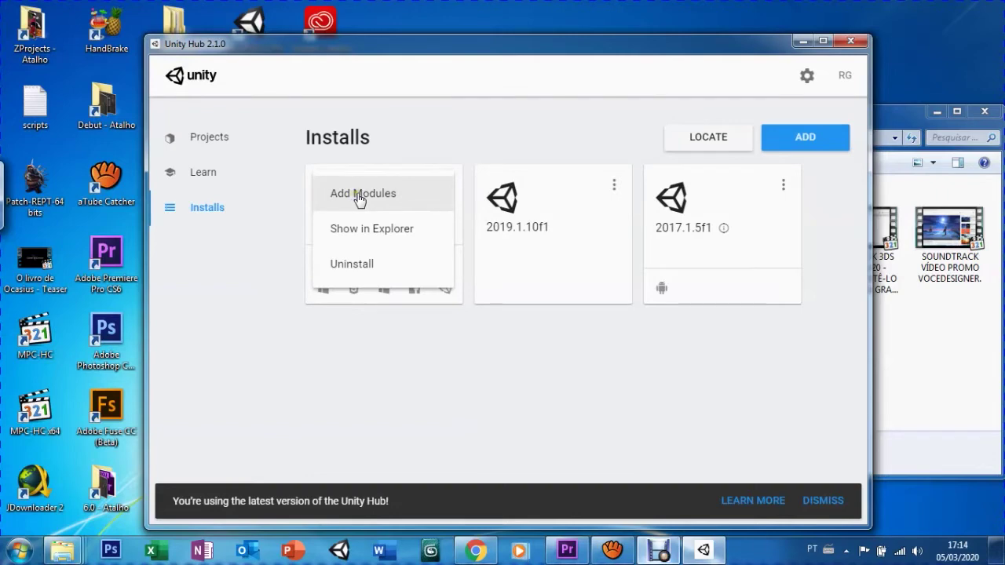
pyautogui.click(391, 343)
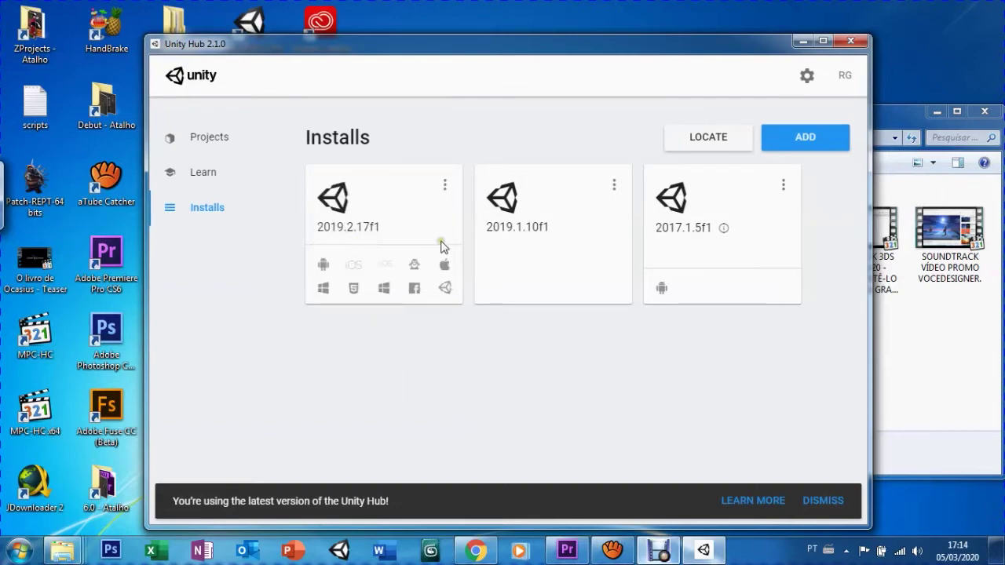
pyautogui.rightClick(750, 550)
pyautogui.click(786, 477)
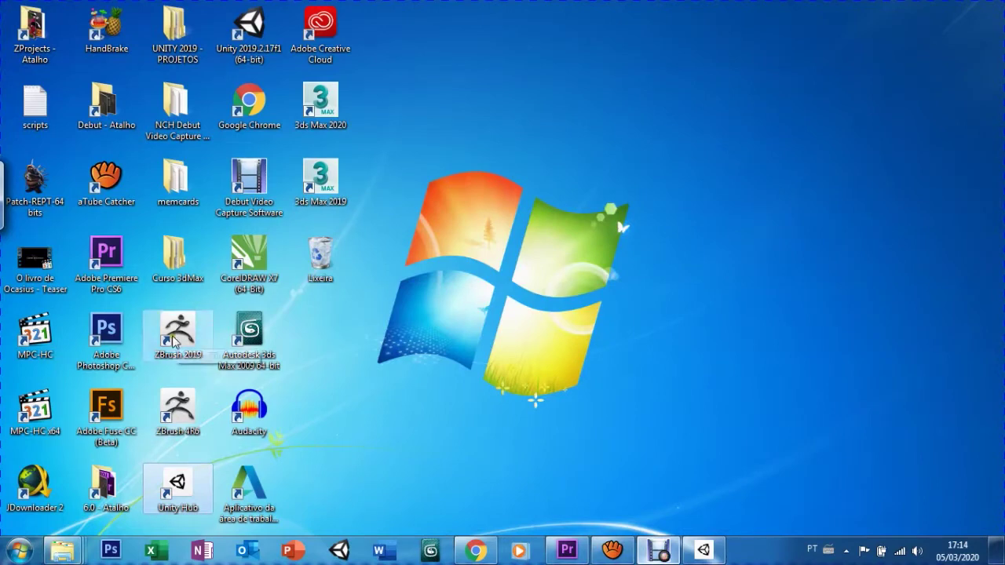
# Step: Select the Unity 2019.2.17f1 desktop shortcut, then restore Unity Hub from the taskbar
pyautogui.press('u')
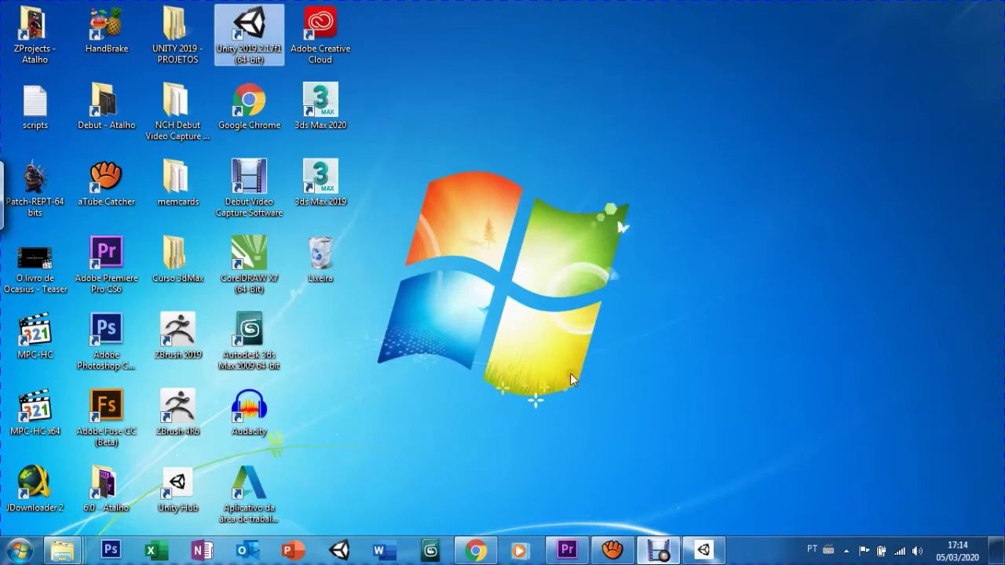
pyautogui.click(703, 550)
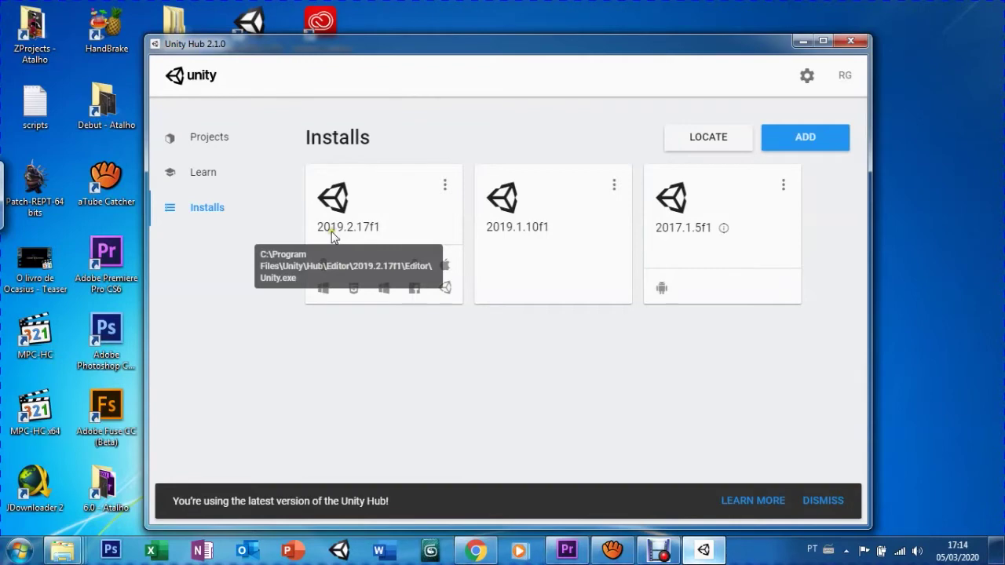
# Step: Shift the Hub window right, minimise it, and restore it to the Projects list
pyautogui.moveTo(458, 51); pyautogui.dragTo(652, 36)
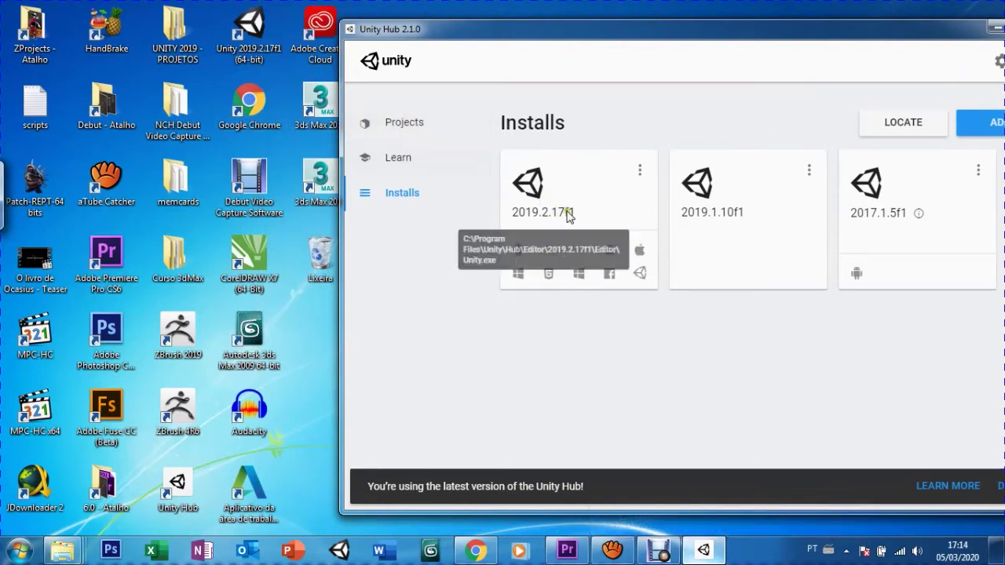
pyautogui.click(695, 554)
pyautogui.click(701, 552)
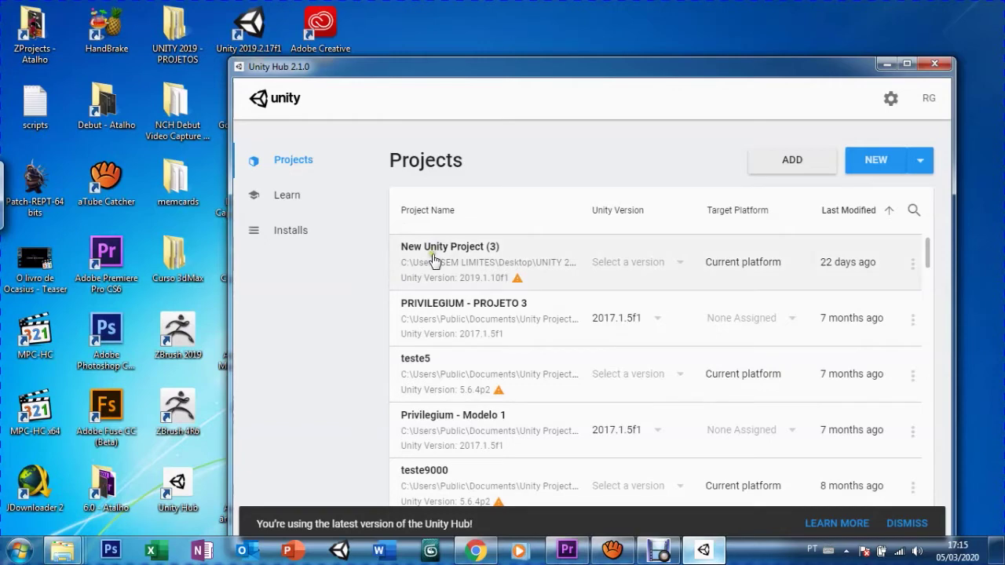
# Step: Create a new 3D project named 'JOGO TESTE' with Unity 2019.2.17f1
pyautogui.click(881, 163)
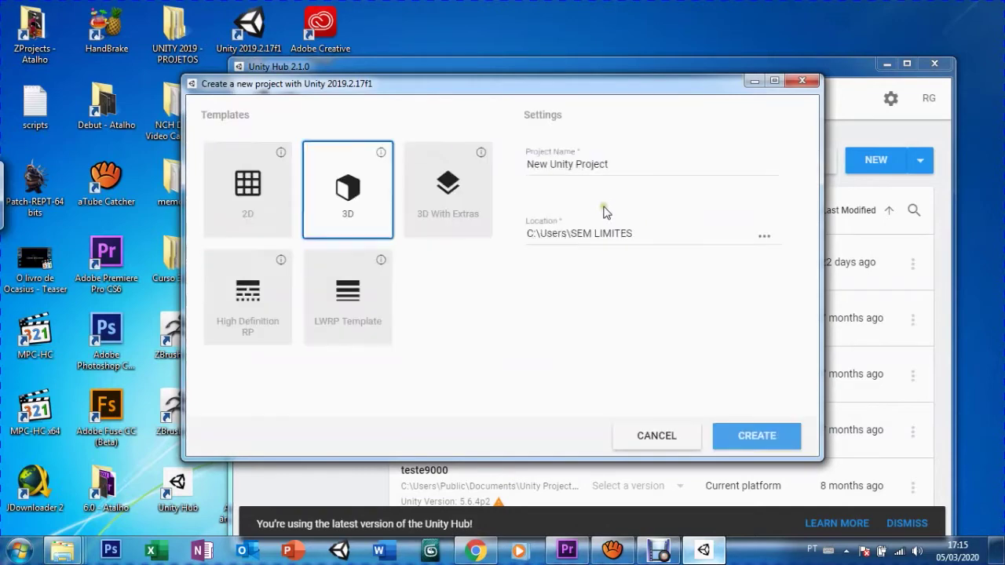
pyautogui.click(612, 167)
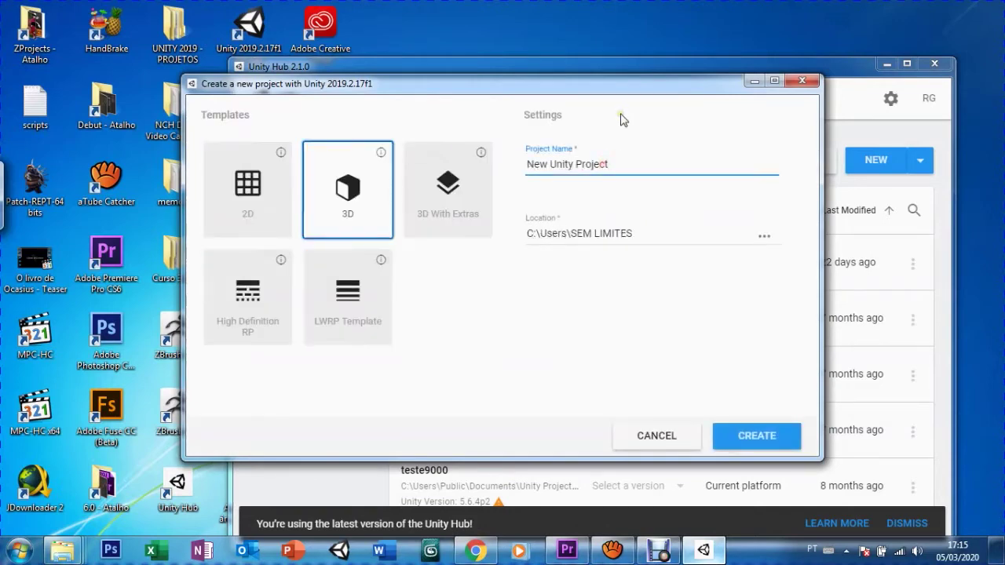
pyautogui.hotkey('ctrl', 'a')
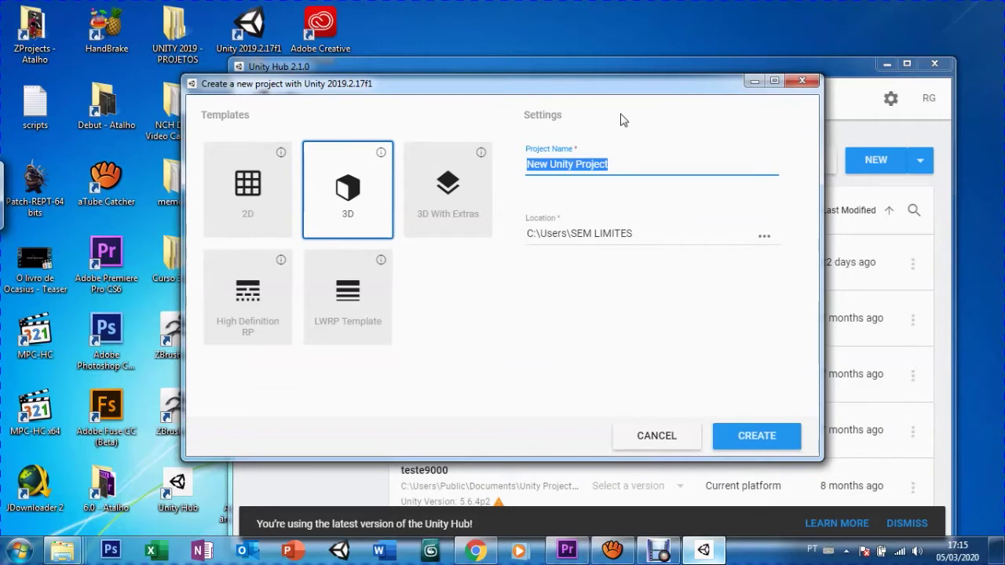
pyautogui.write('JOGO TESTE')
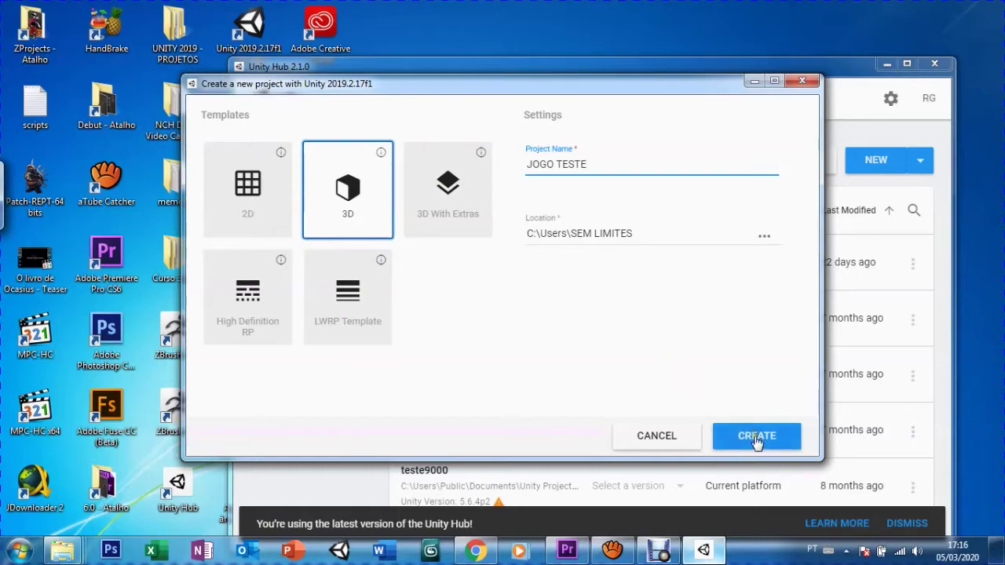
pyautogui.click(751, 442)
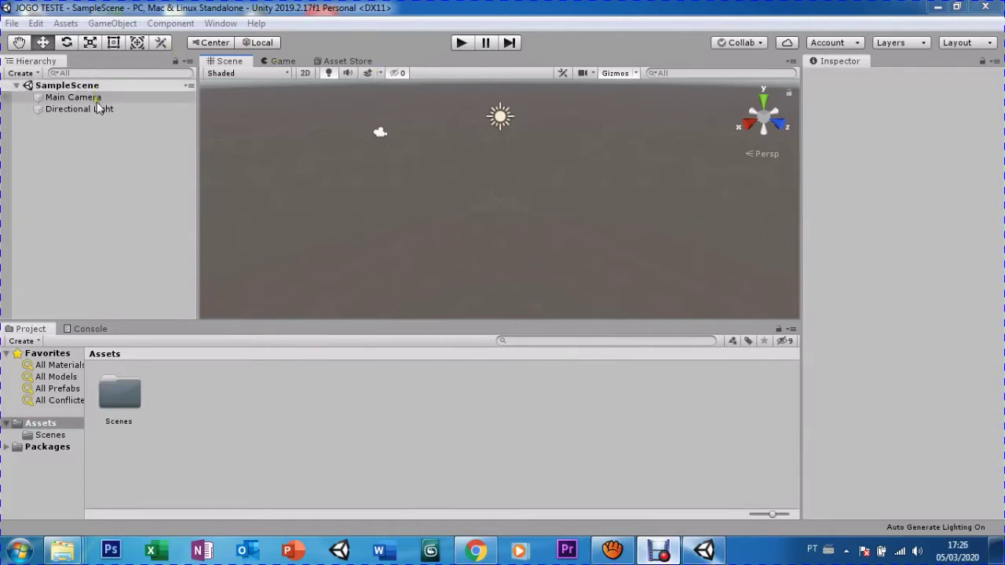
# Step: Look over the File and GameObject menus, pick the Move Tool, and show the empty Console
pyautogui.click(14, 25)
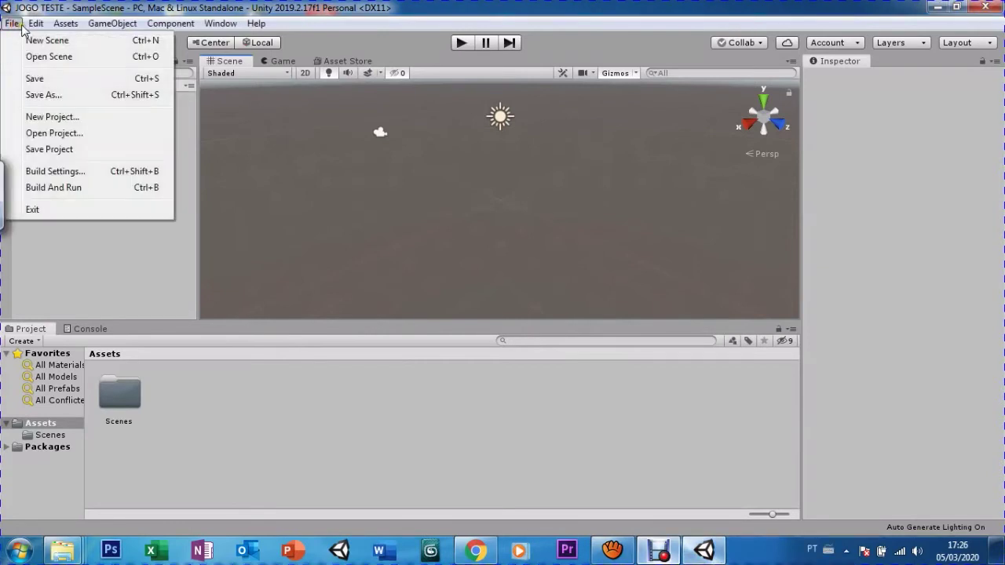
pyautogui.moveTo(93, 27)
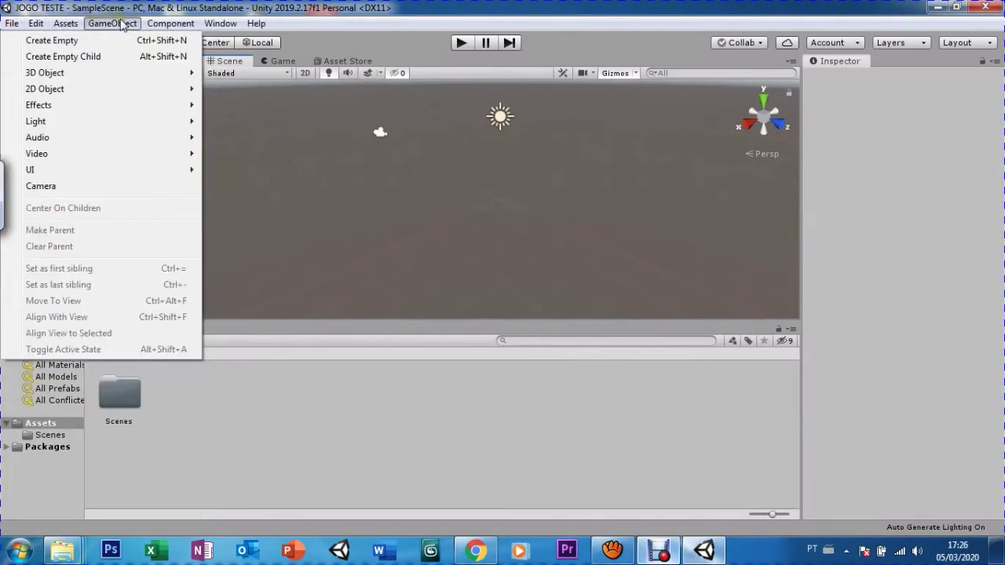
pyautogui.moveTo(265, 33)
pyautogui.click(319, 40)
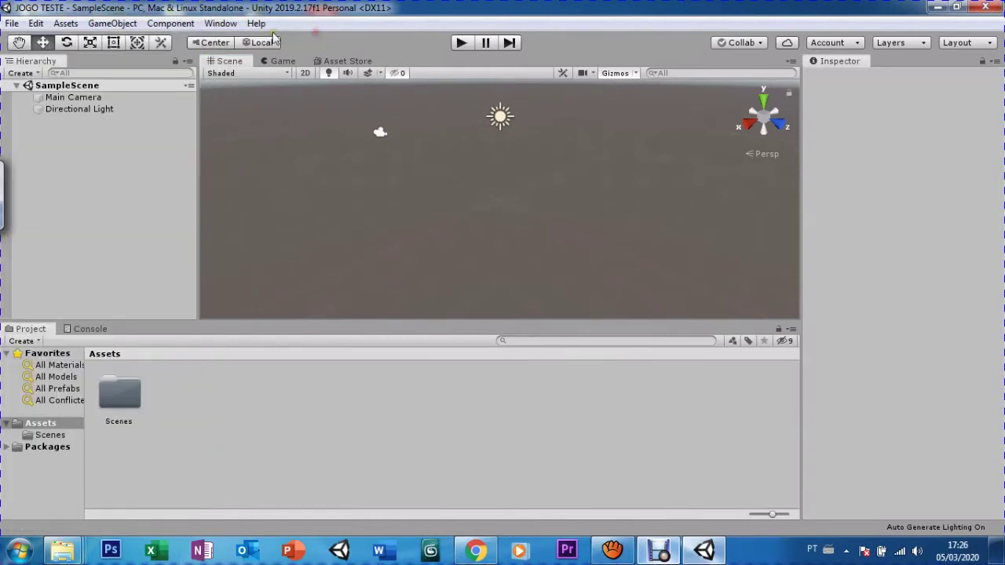
pyautogui.click(45, 43)
pyautogui.click(85, 331)
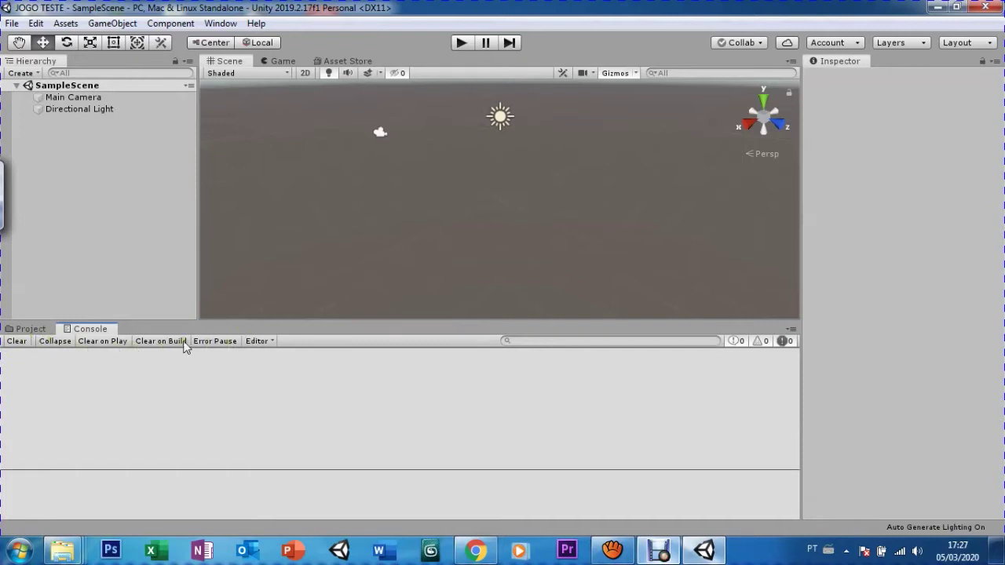
# Step: Toggle the Console's Collapse and Error Pause options, then open the Scenes folder in the Project panel
pyautogui.click(56, 344)
pyautogui.click(212, 346)
pyautogui.click(76, 347)
pyautogui.click(25, 329)
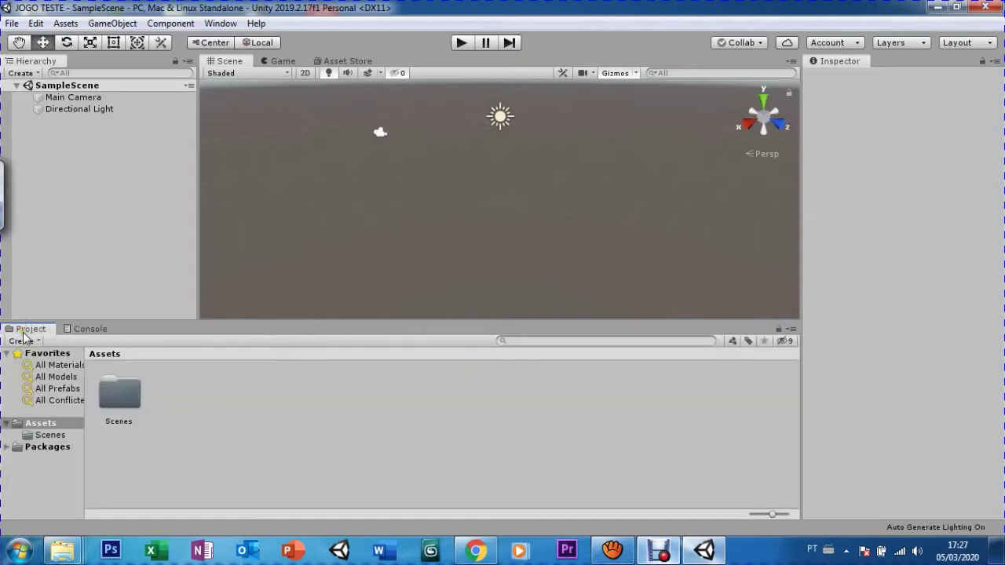
pyautogui.click(33, 436)
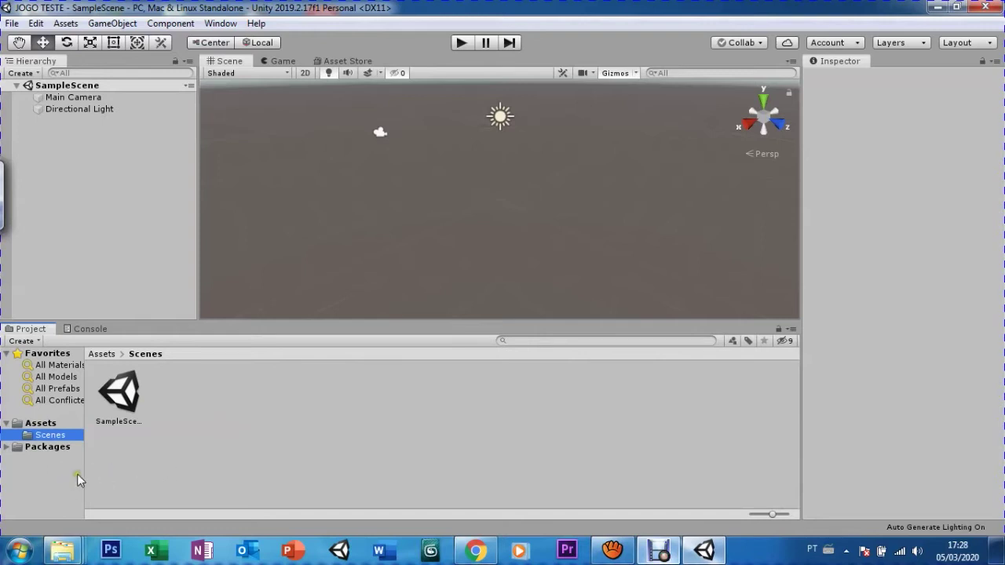
# Step: Shrink the Project thumbnails with the size slider, focus the search field, and switch to Game view
pyautogui.moveTo(773, 515); pyautogui.dragTo(763, 515)
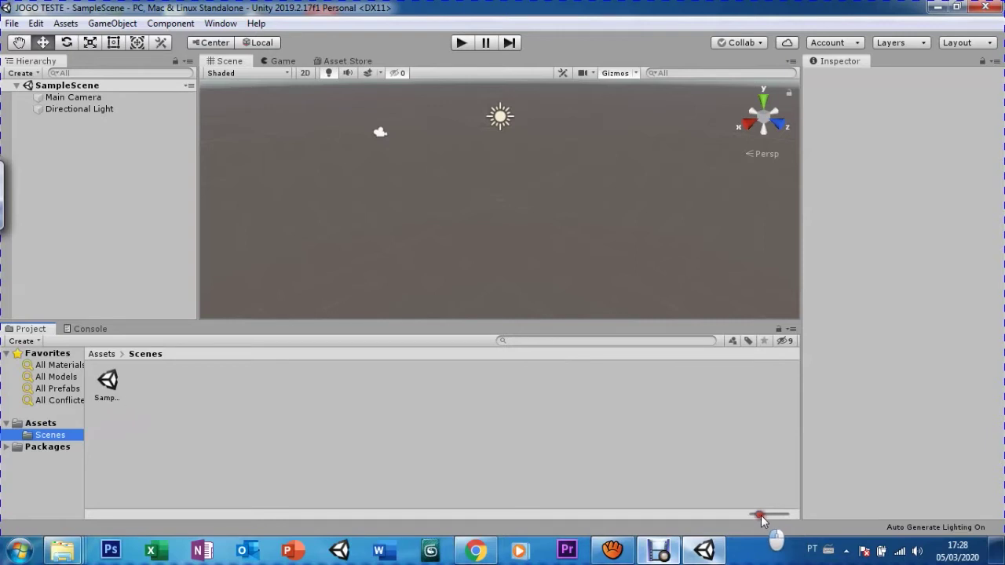
pyautogui.moveTo(762, 515); pyautogui.dragTo(766, 515)
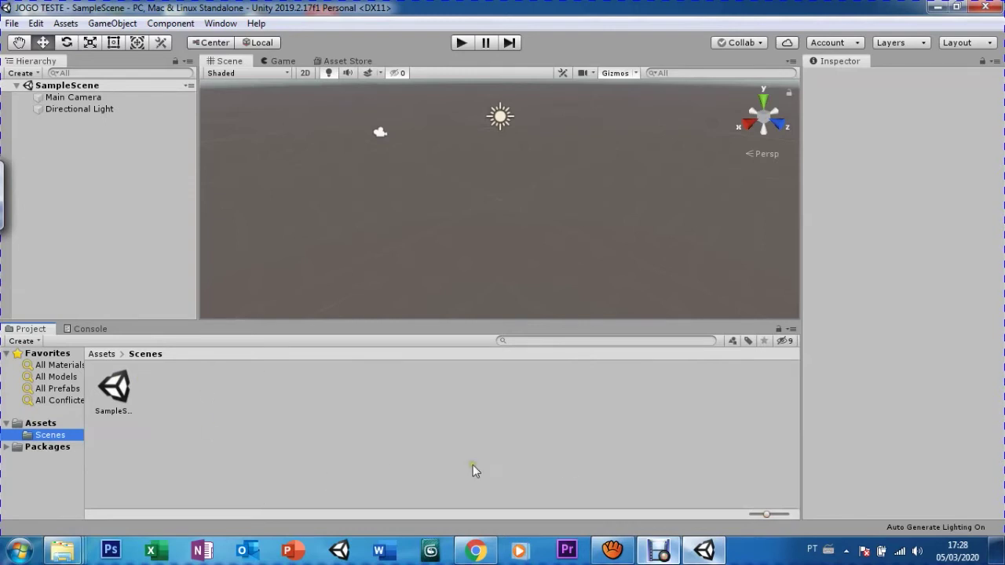
pyautogui.click(592, 341)
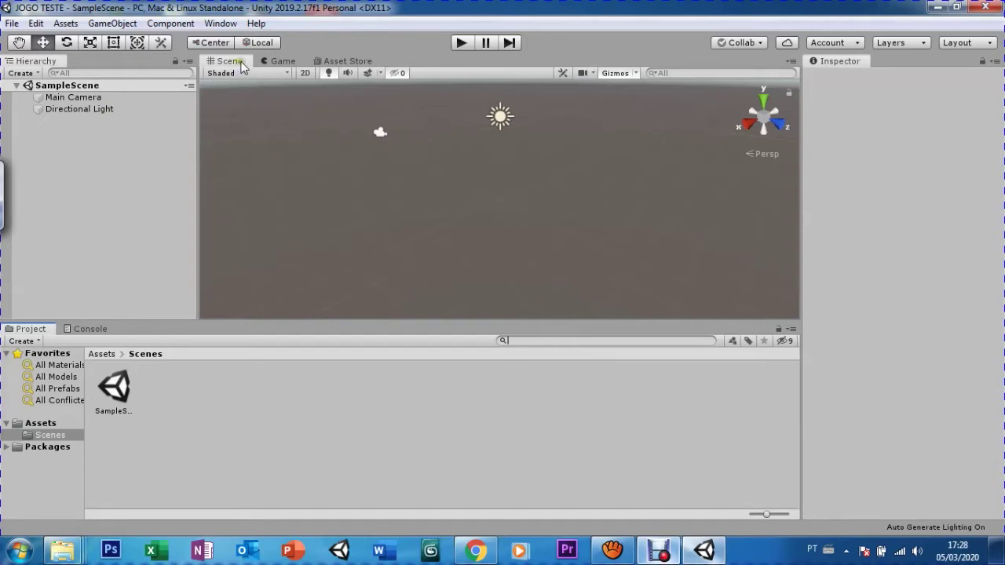
pyautogui.click(266, 62)
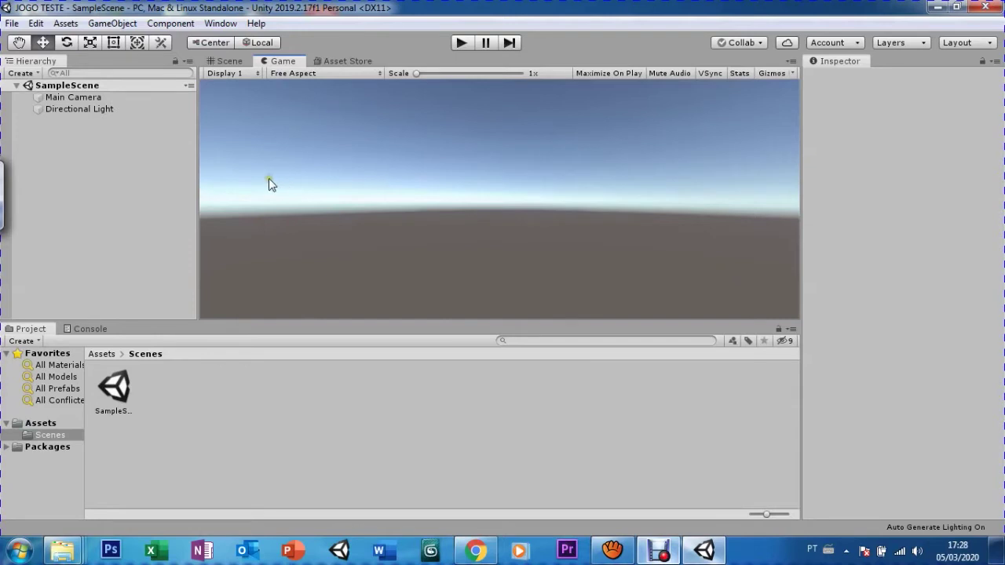
# Step: Load the Unity Asset Store homepage in the editor's Asset Store tab
pyautogui.click(333, 63)
pyautogui.click(478, 238)
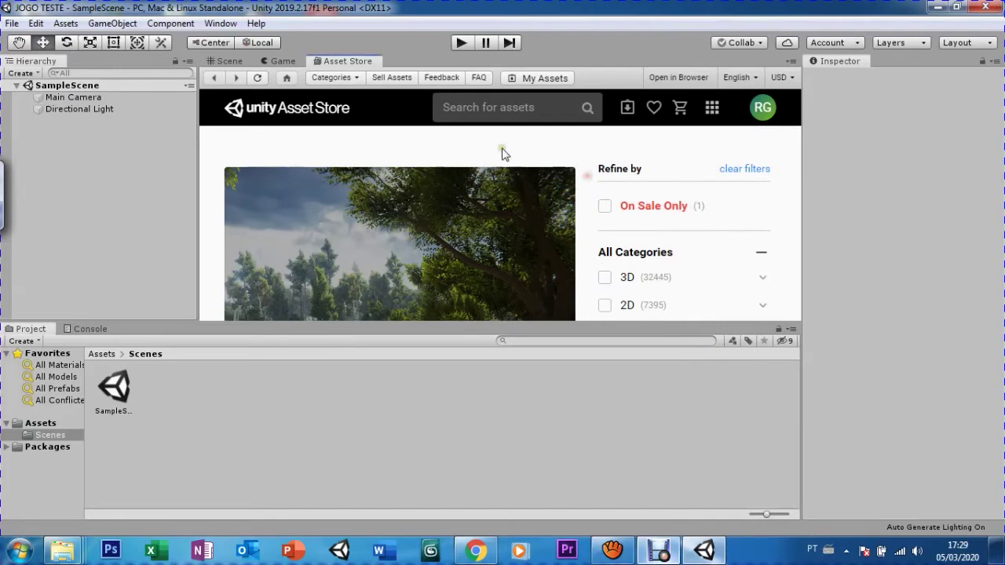
# Step: Scroll the Project tree, collapse Assets, and expand Packages to see its subfolders
pyautogui.scroll(-5, 500, 152)
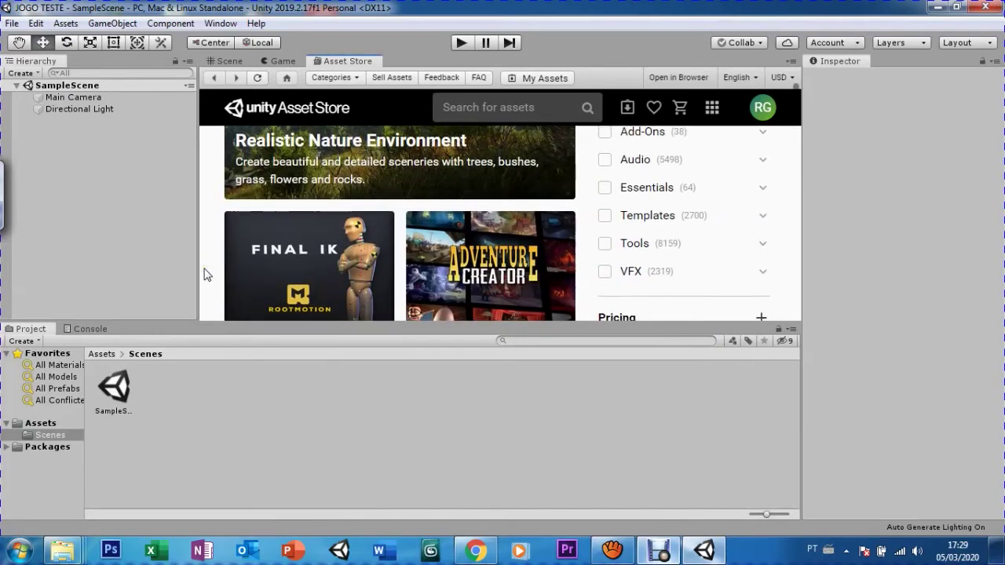
pyautogui.scroll(-3, 204, 271)
pyautogui.scroll(-2, 205, 260)
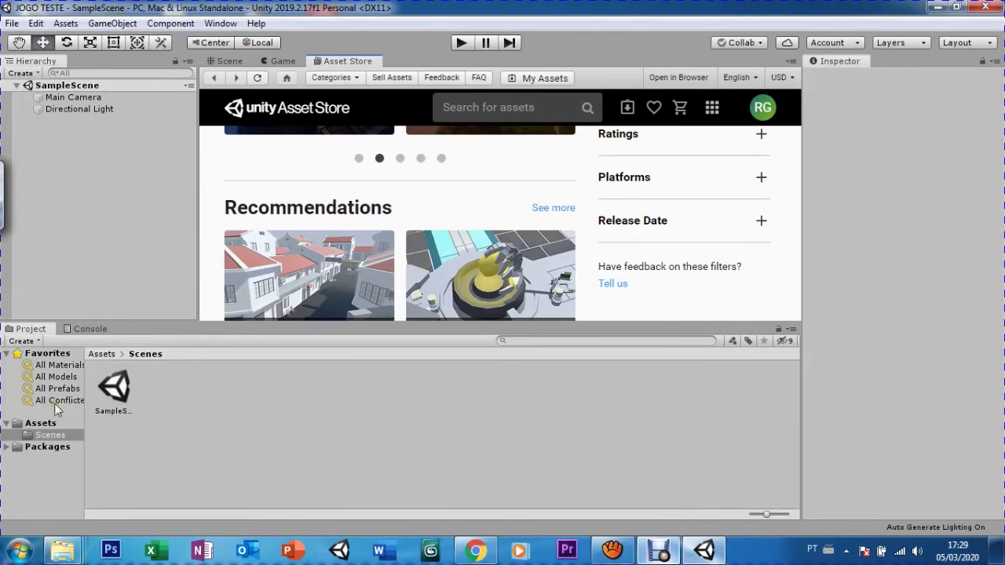
pyautogui.click(7, 423)
pyautogui.click(6, 434)
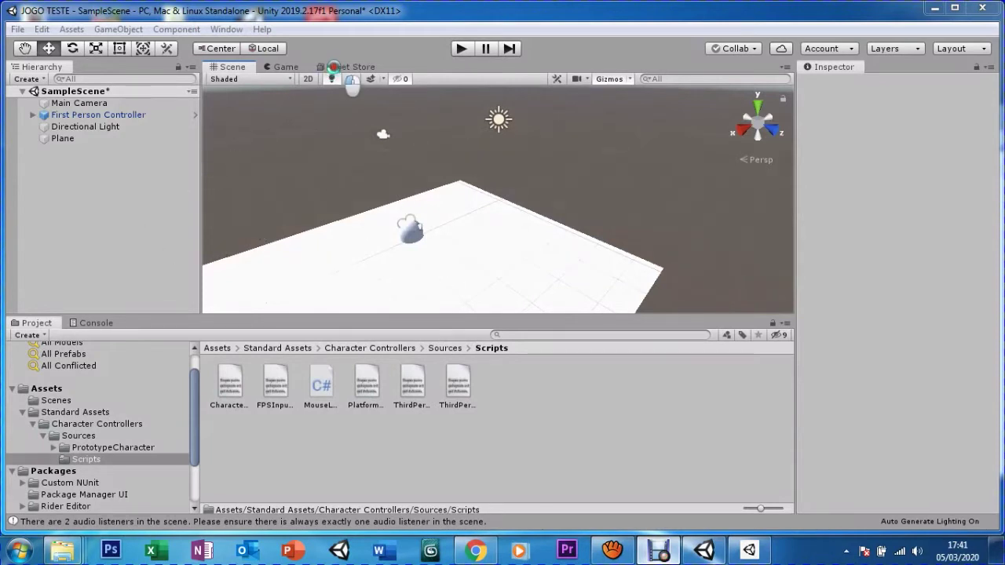
# Step: Return to the Asset Store's SCI SOLDIER results and scroll down to the Sci-Fi Soldier listing
pyautogui.click(332, 69)
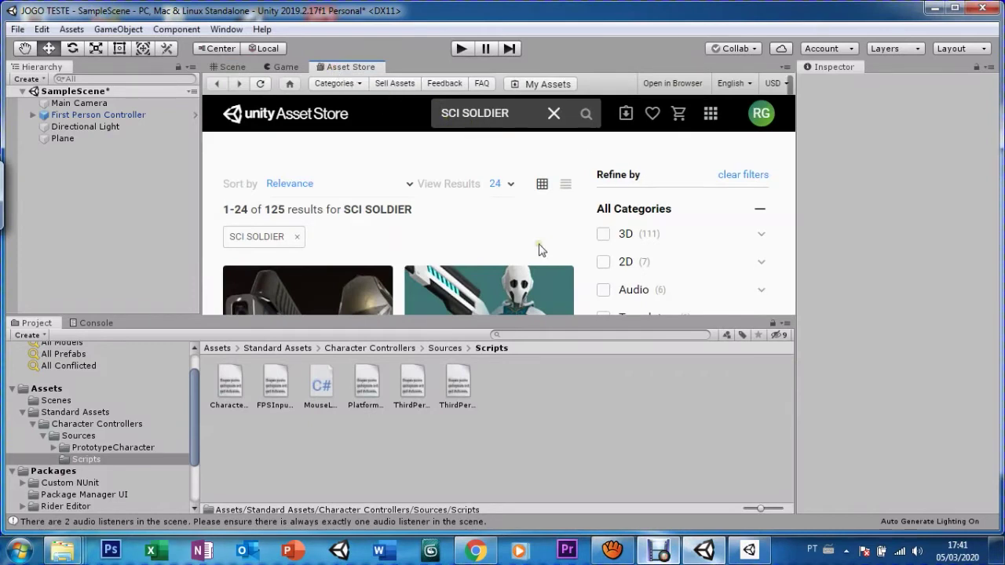
pyautogui.click(792, 113)
pyautogui.scroll(-3, 792, 113)
pyautogui.scroll(2, 793, 113)
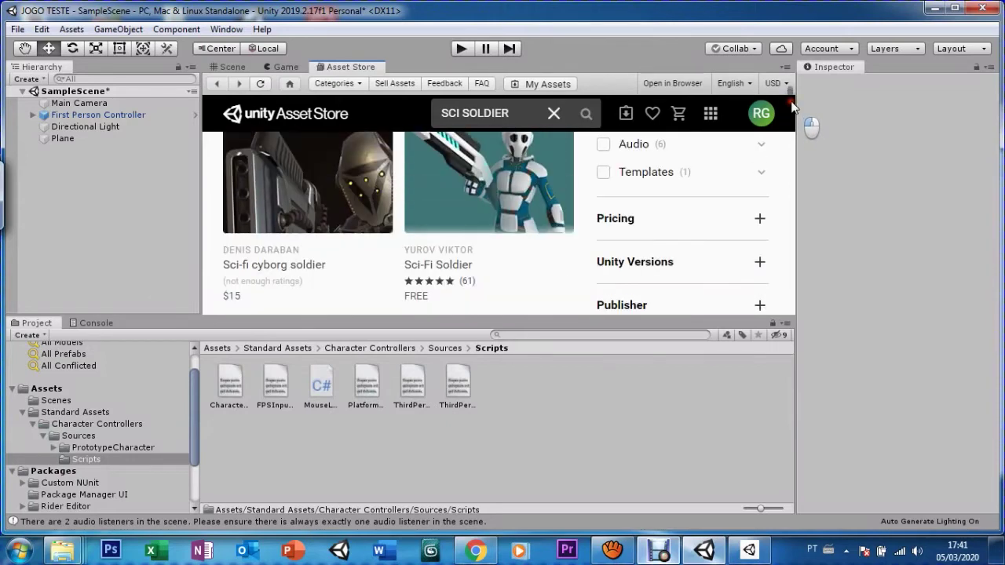
pyautogui.scroll(-1, 792, 108)
pyautogui.scroll(-1, 754, 118)
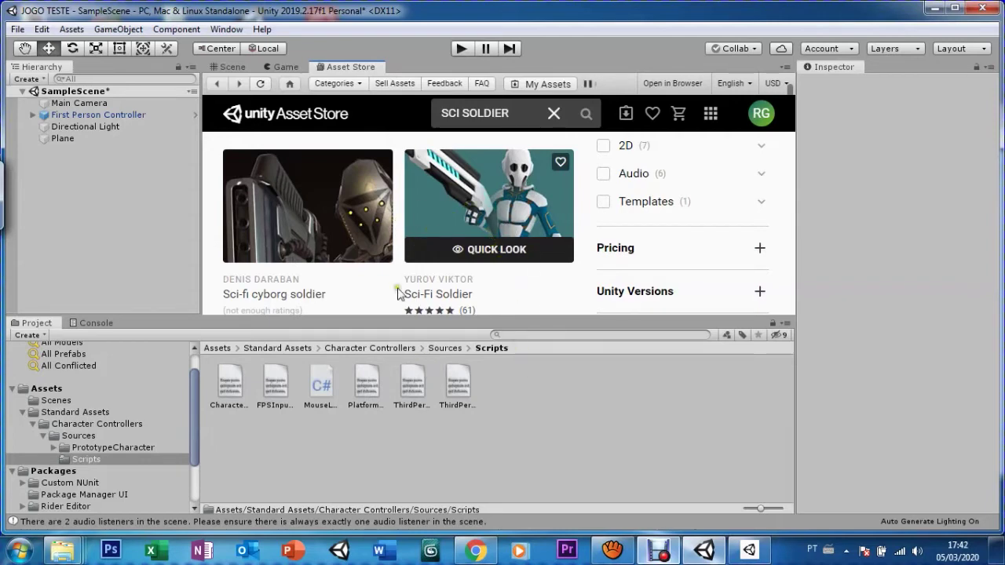
# Step: Open the Sci-Fi Soldier result to view its FREE product page
pyautogui.click(487, 196)
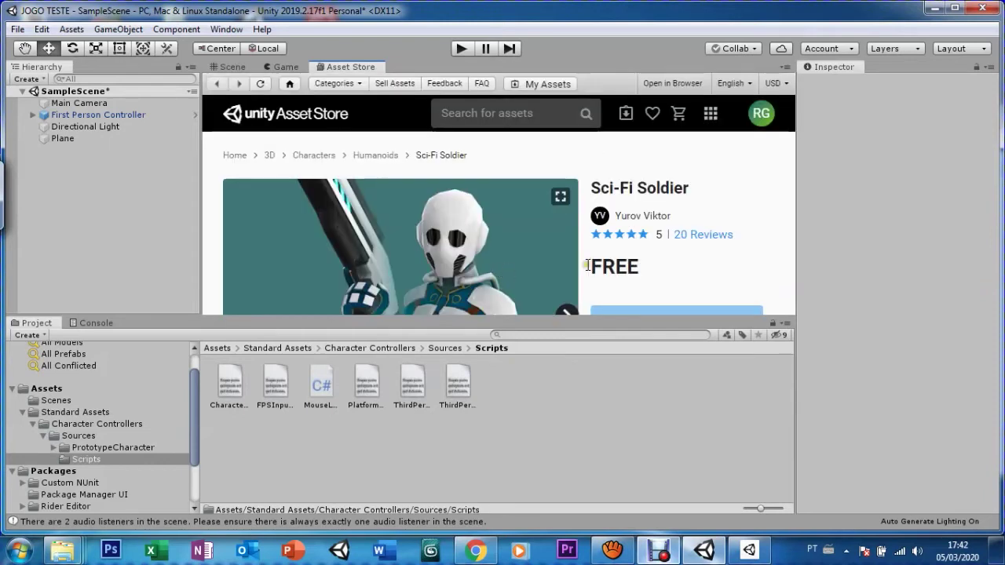
pyautogui.scroll(-1, 765, 220)
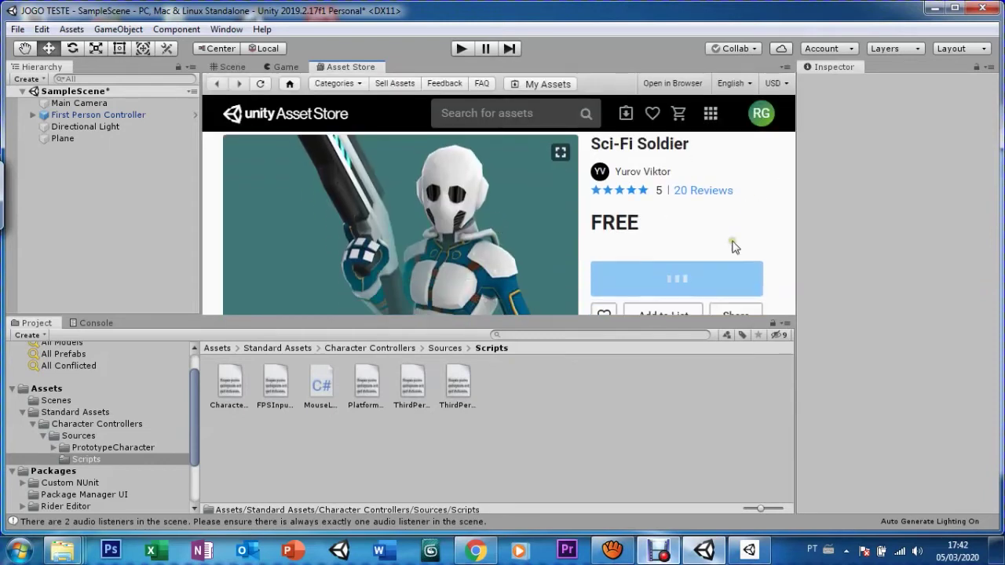
pyautogui.scroll(-1, 734, 247)
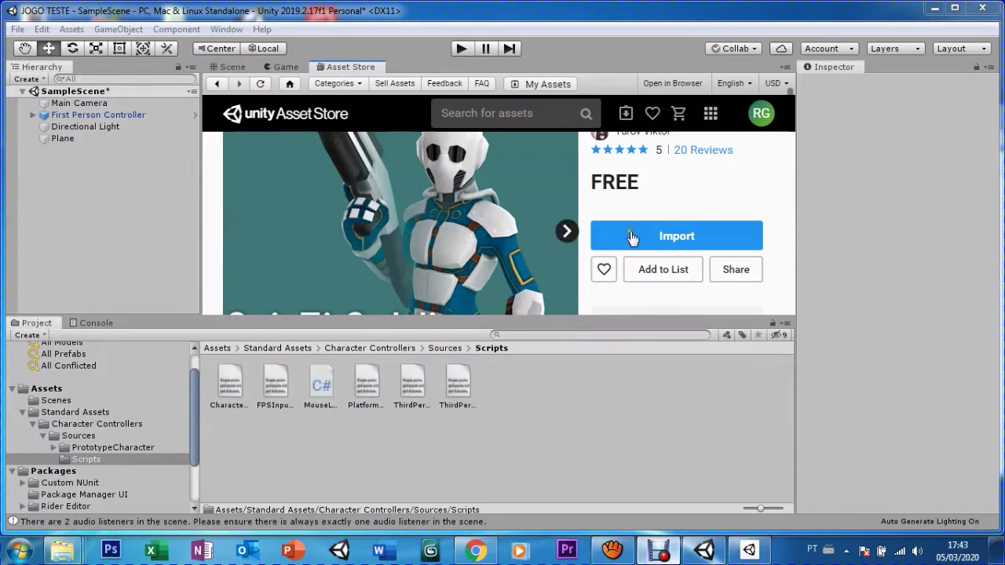
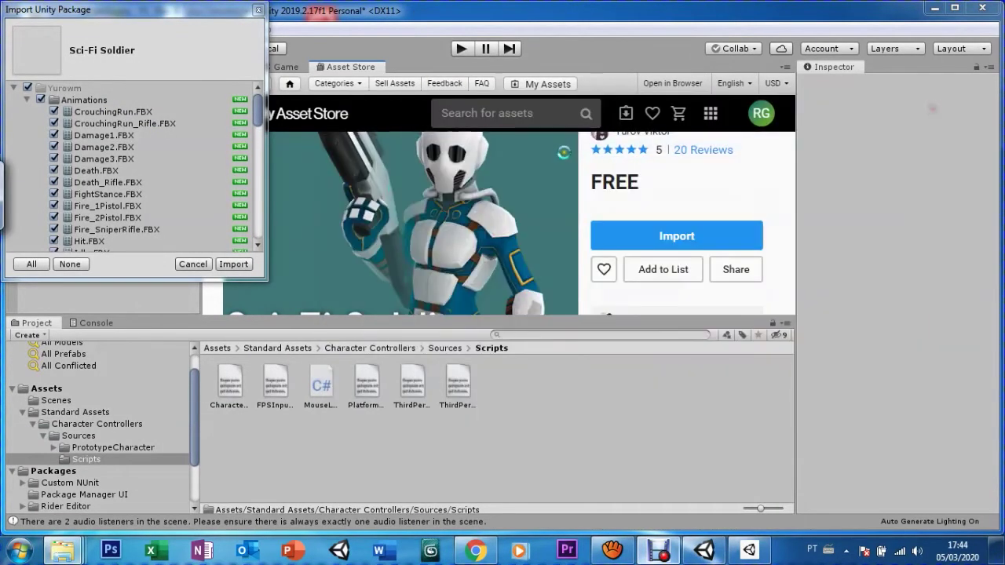
# Step: Import all the Sci-Fi Soldier package assets, then switch back to the Scene view
pyautogui.click(227, 267)
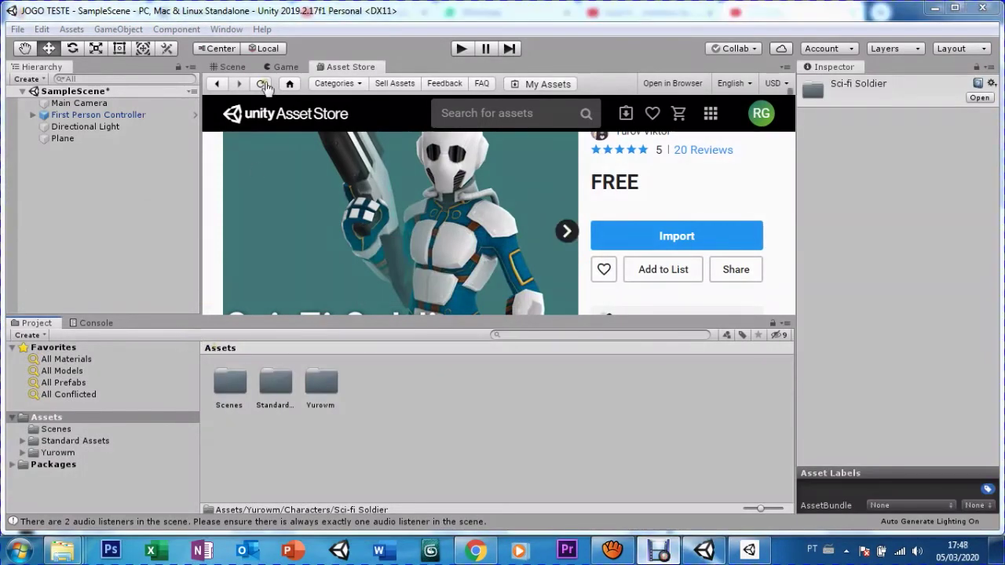
pyautogui.click(233, 67)
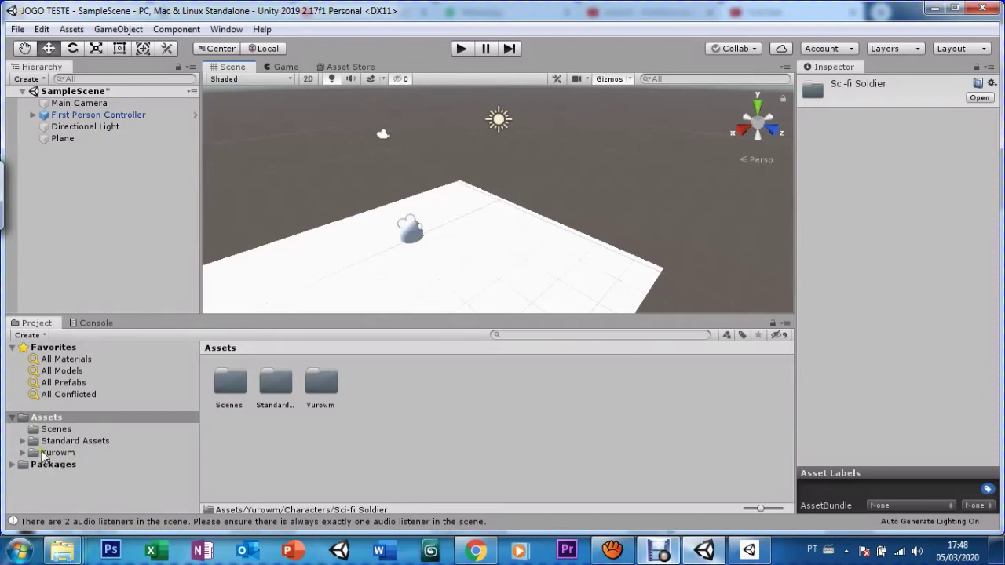
# Step: Open Yurowm > Characters > Sci-fi Soldier and inspect the Sci-Fi_Soldier prefab and model import settings
pyautogui.click(41, 457)
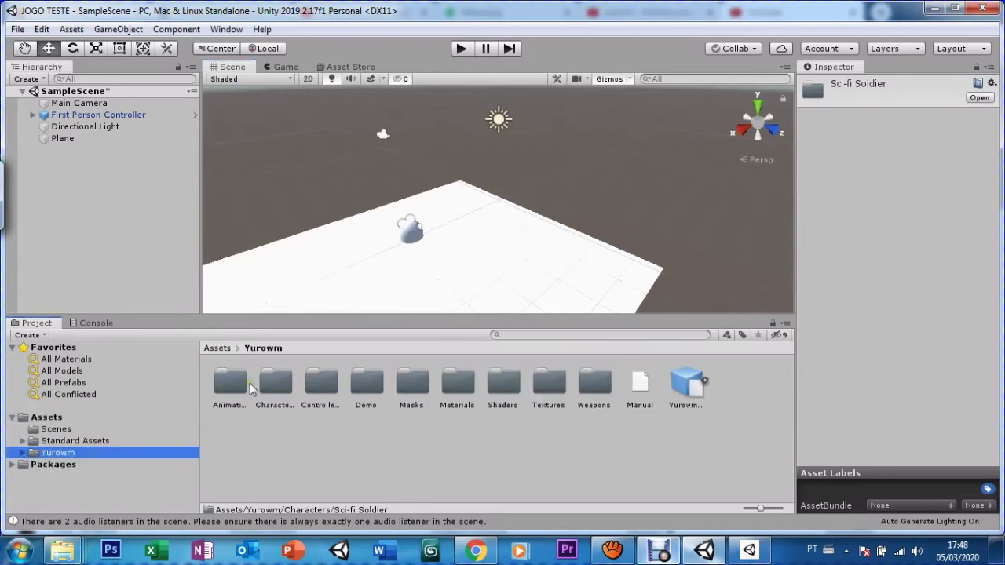
pyautogui.click(270, 389)
pyautogui.doubleClick(274, 393)
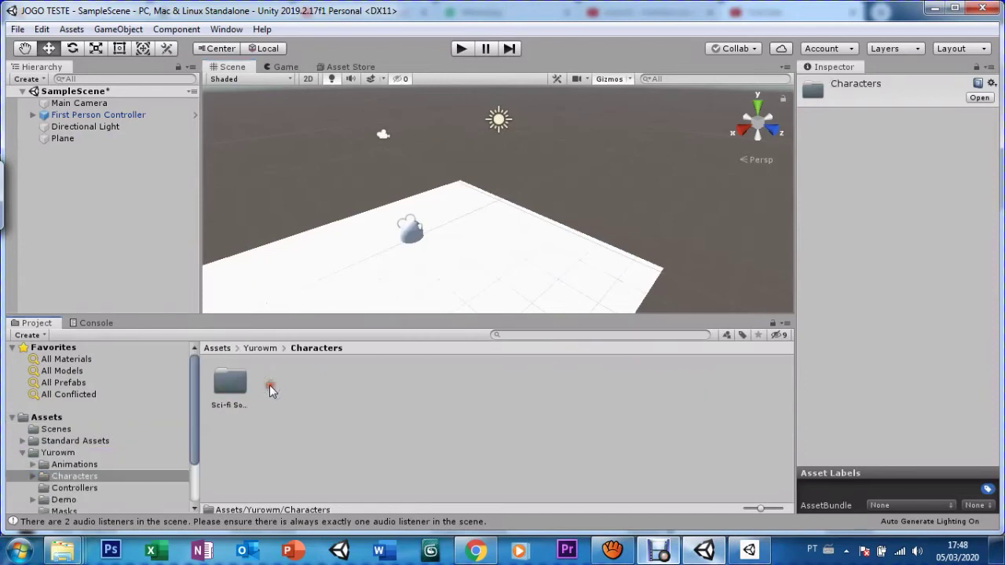
pyautogui.doubleClick(229, 387)
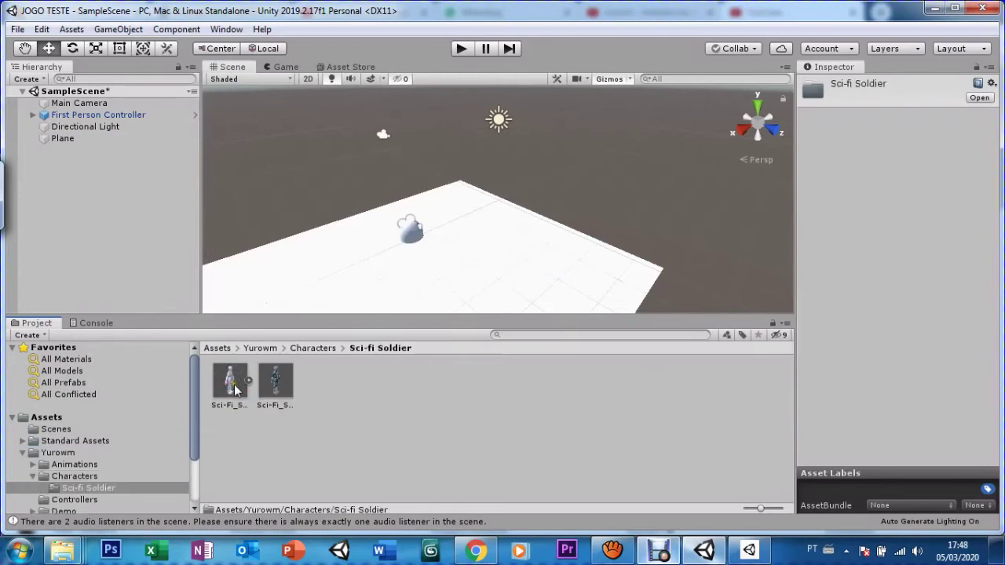
pyautogui.click(267, 390)
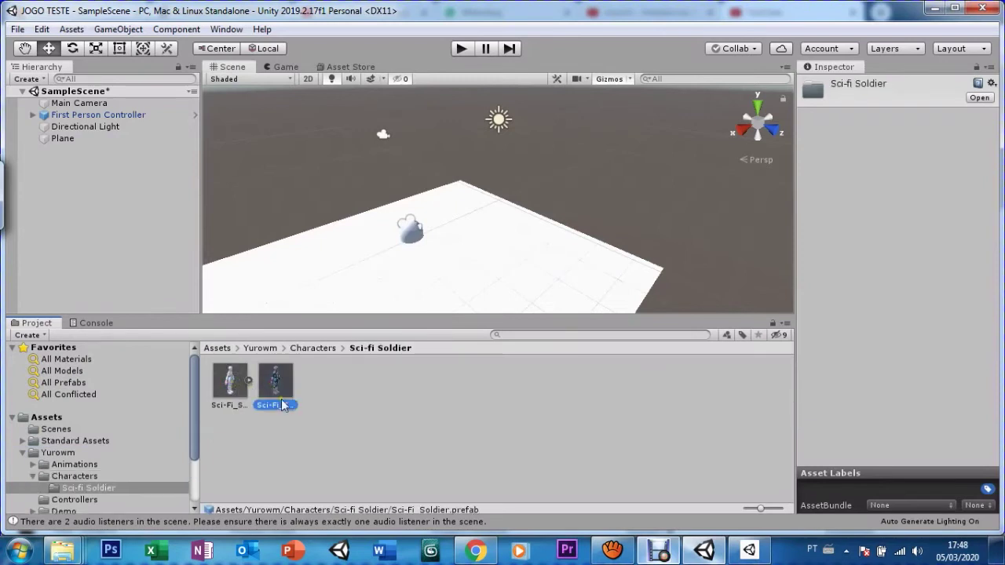
pyautogui.press('Left')
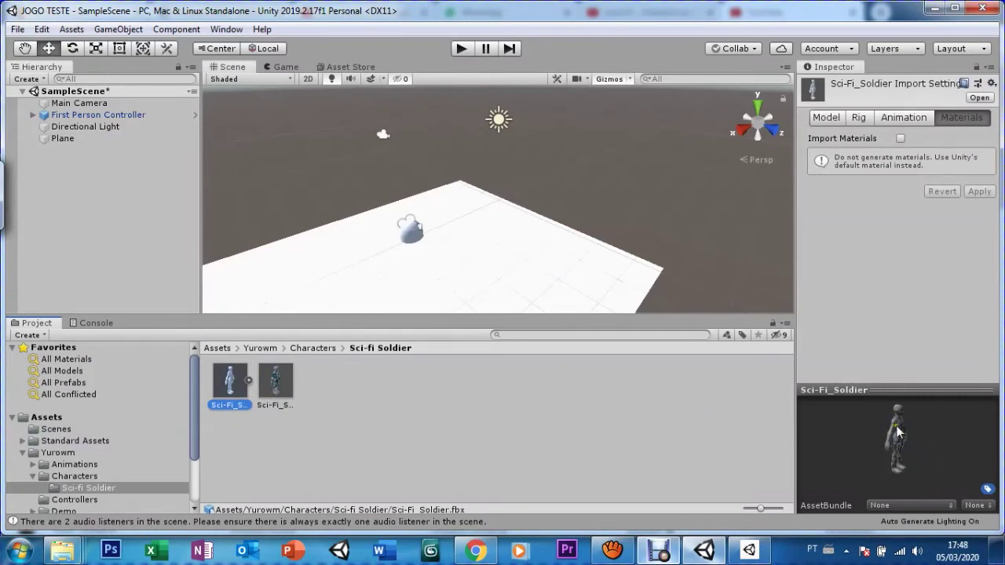
# Step: Browse the Yurowm Controllers folder, then open the Animations folder
pyautogui.click(298, 349)
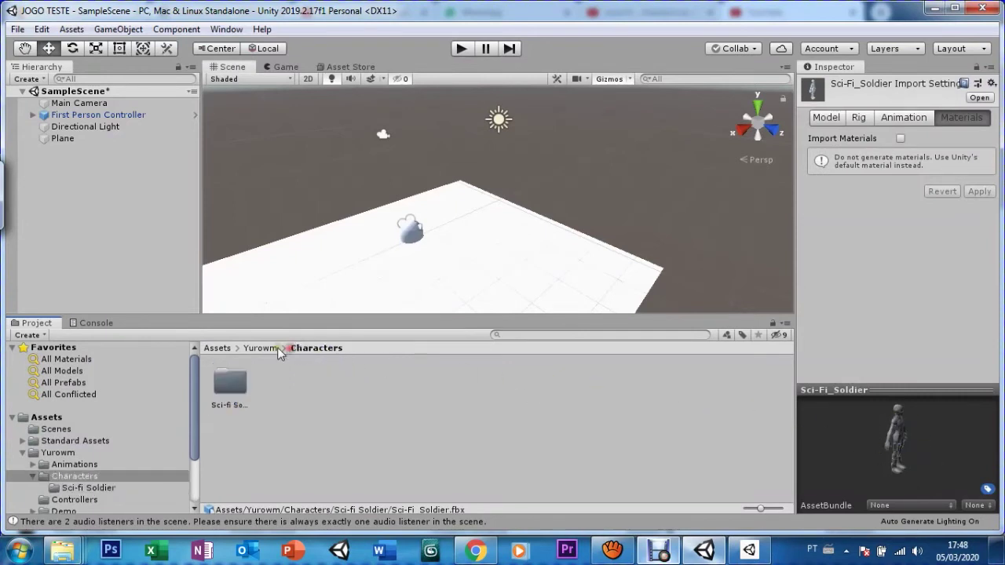
pyautogui.click(259, 347)
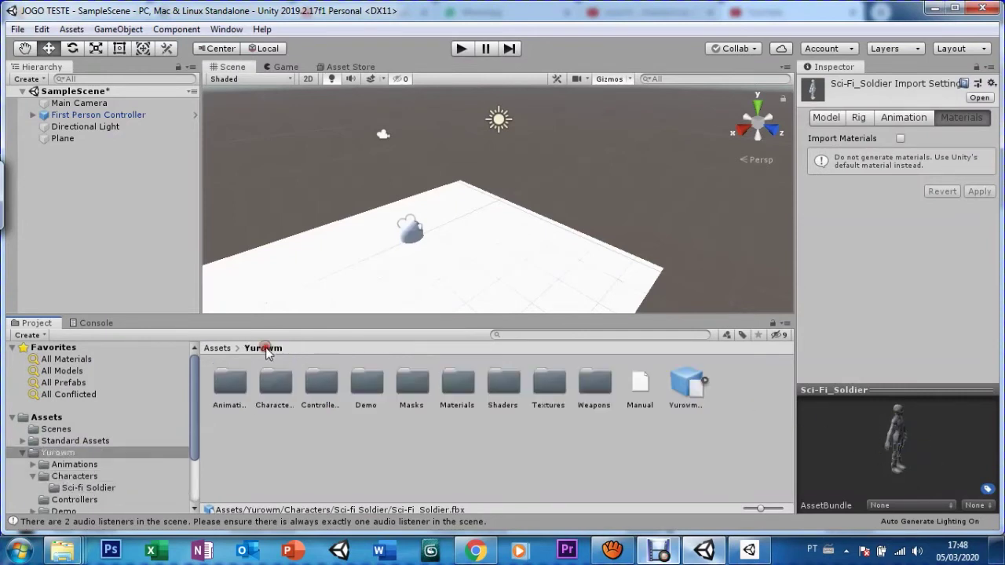
pyautogui.doubleClick(322, 384)
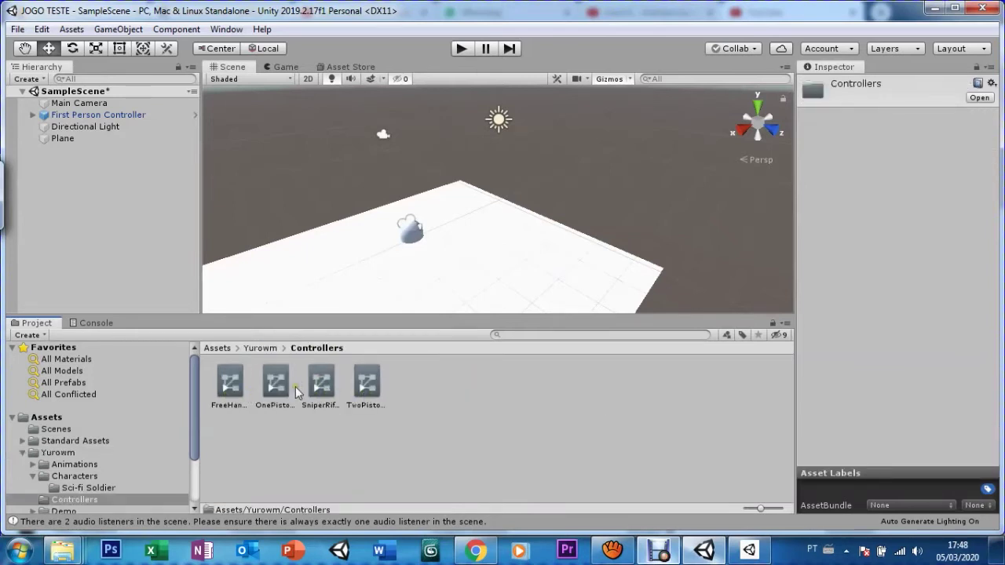
pyautogui.click(256, 347)
pyautogui.click(271, 383)
pyautogui.doubleClick(239, 386)
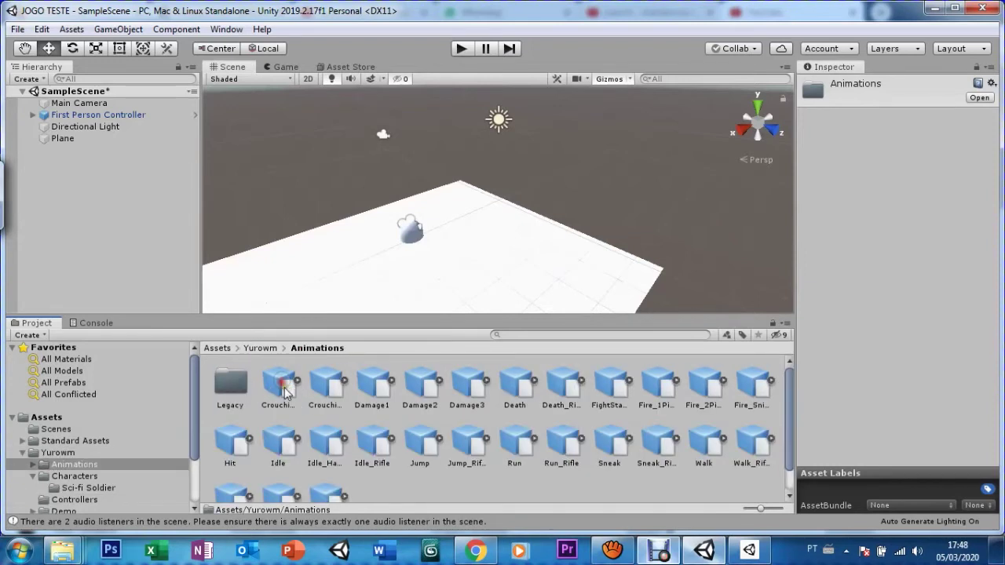
# Step: Inspect the import settings of the CrouchingRun, Damage3 and Run_Rifle animations
pyautogui.click(284, 386)
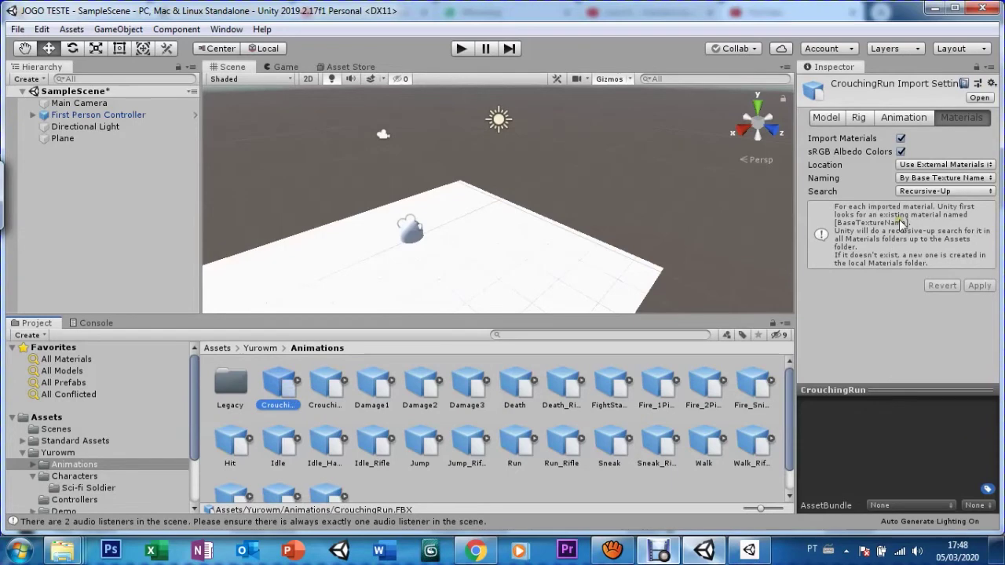
pyautogui.click(468, 388)
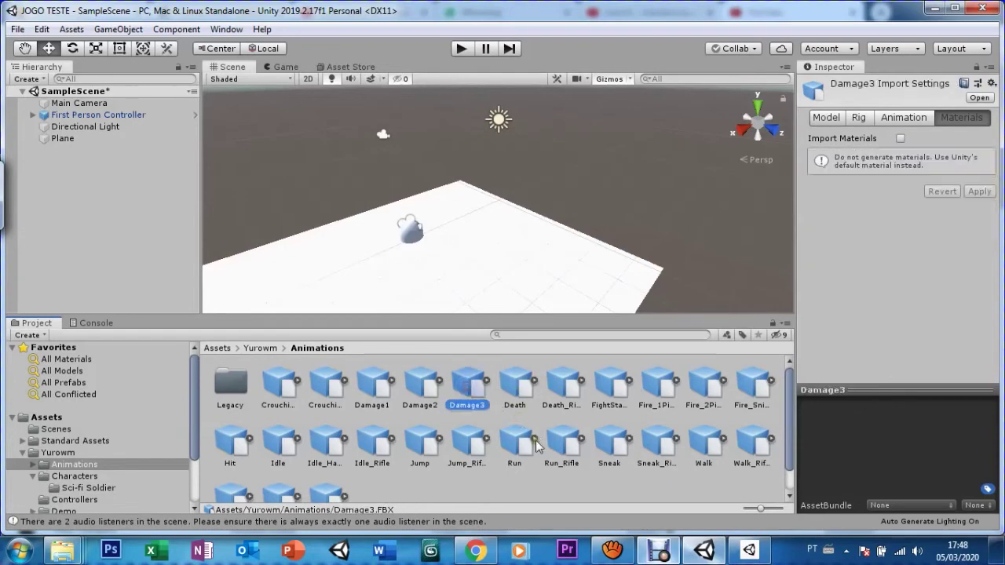
pyautogui.click(566, 444)
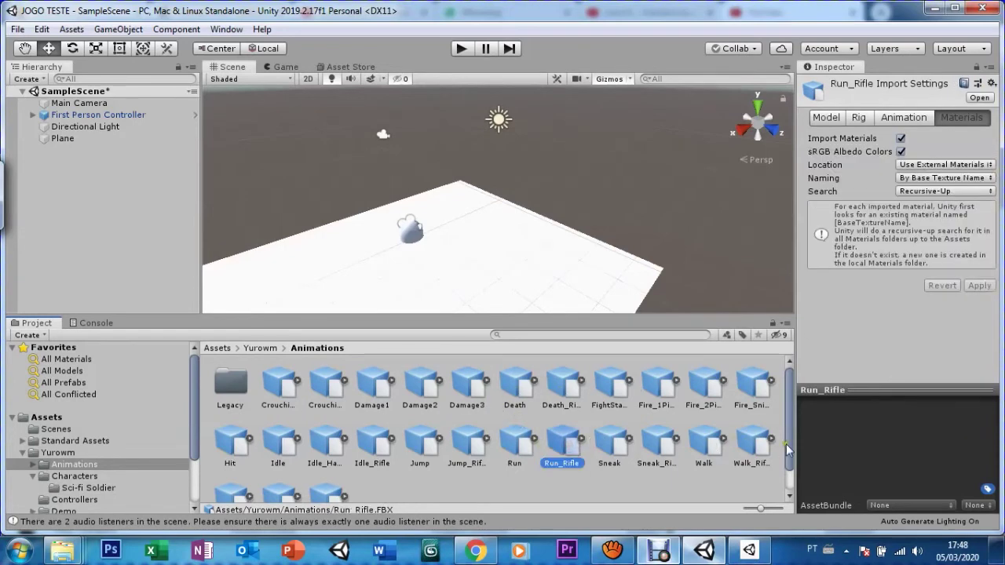
pyautogui.scroll(-1, 787, 450)
# Step: Browse the Demo folder's Textures, Scripts, Material and Prefabs subfolders, selecting the UI prefab
pyautogui.click(264, 351)
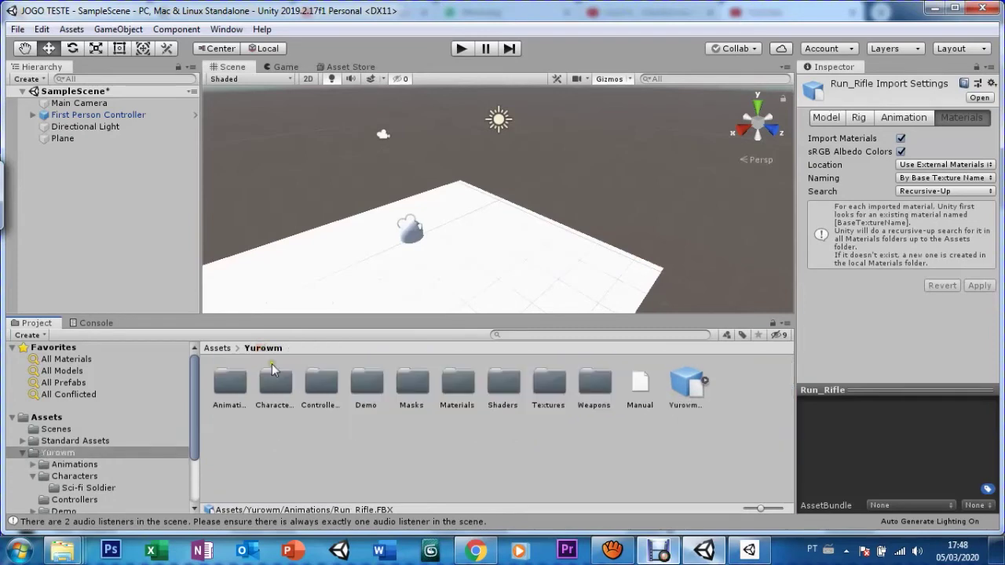
pyautogui.doubleClick(367, 385)
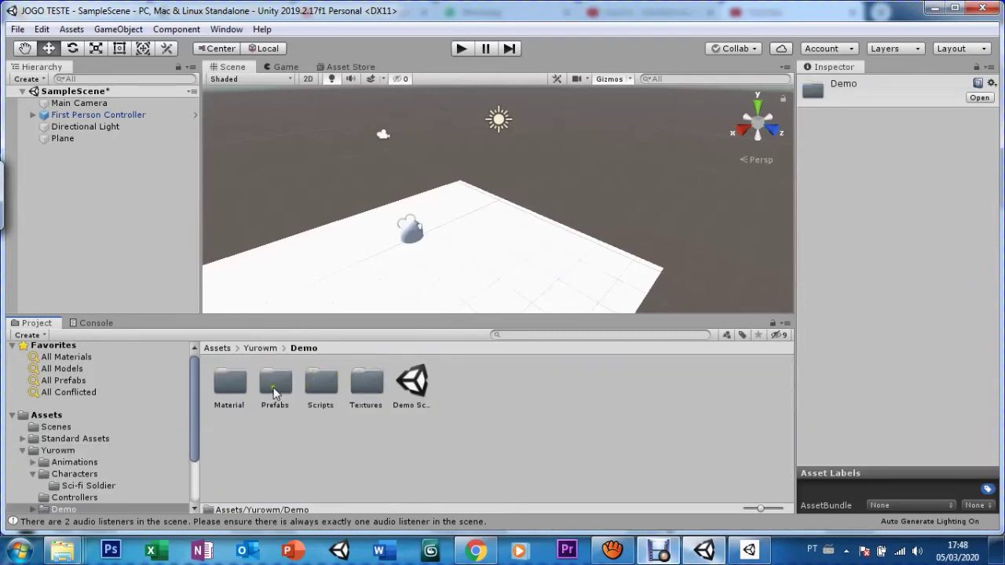
pyautogui.doubleClick(366, 384)
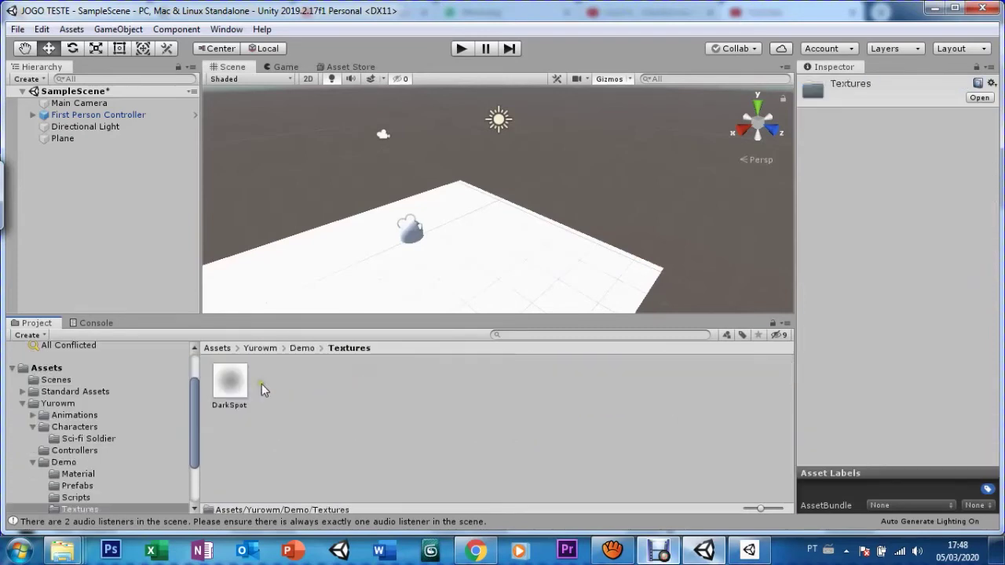
pyautogui.click(302, 347)
pyautogui.doubleClick(321, 384)
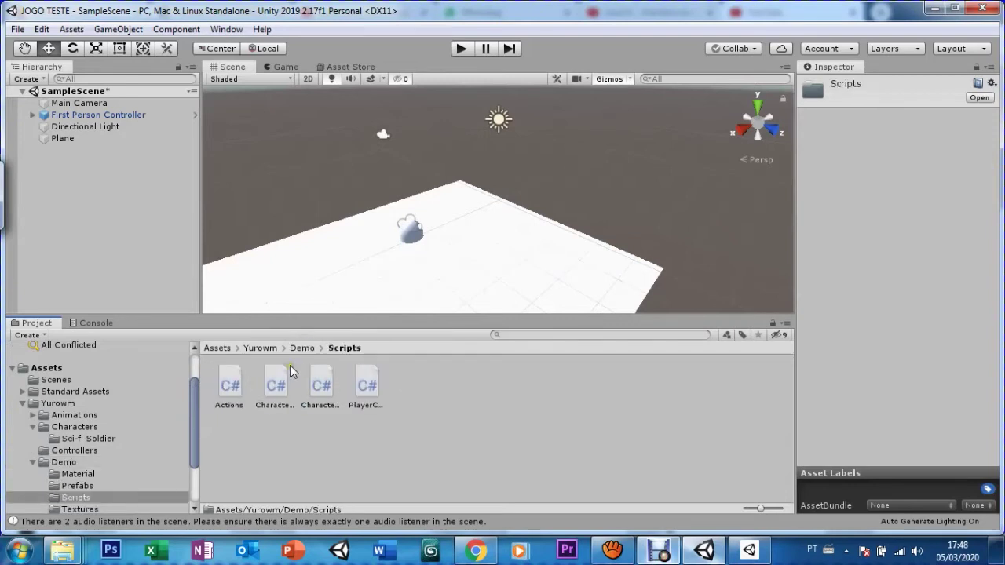
pyautogui.click(302, 349)
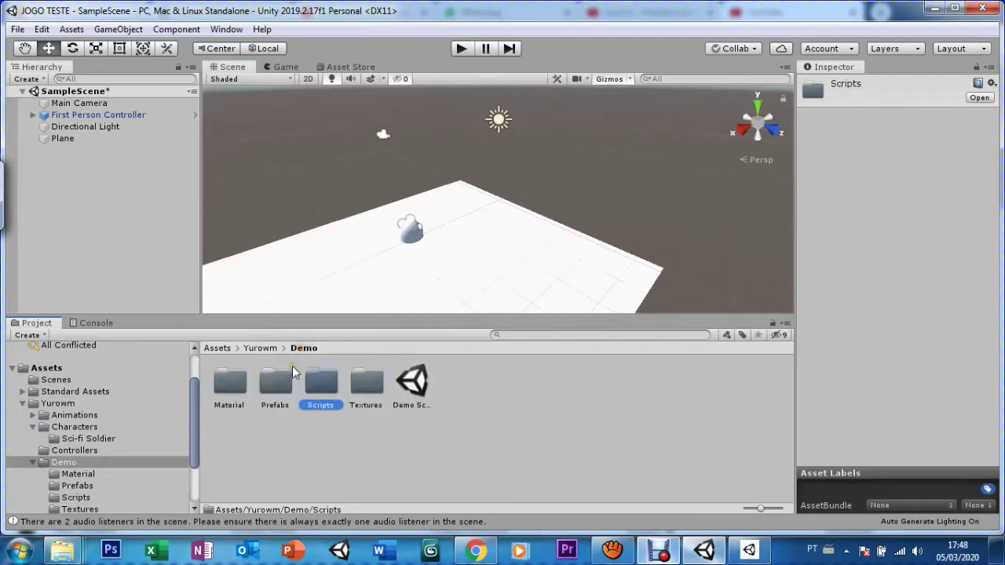
pyautogui.doubleClick(234, 384)
pyautogui.click(302, 347)
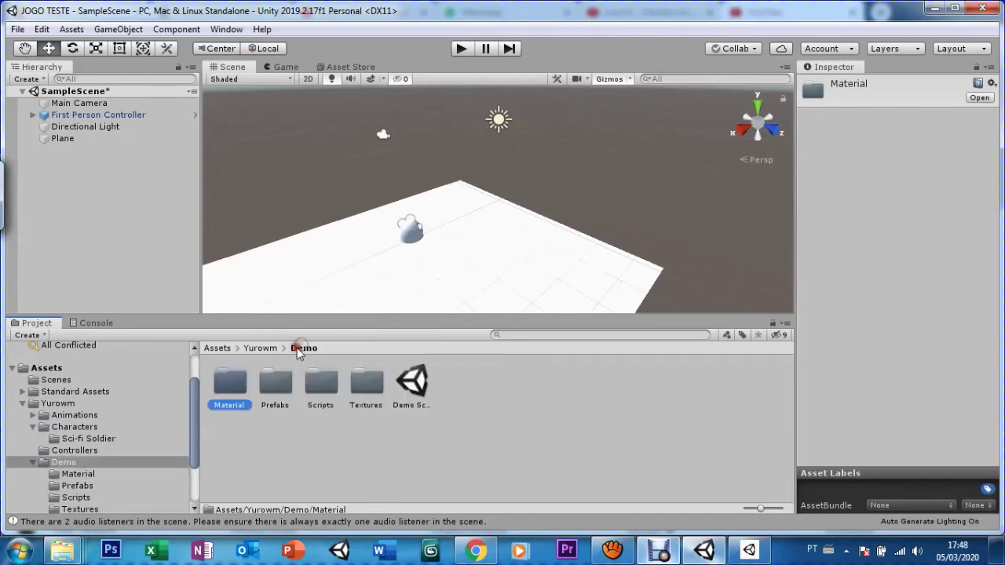
pyautogui.doubleClick(272, 386)
pyautogui.click(274, 393)
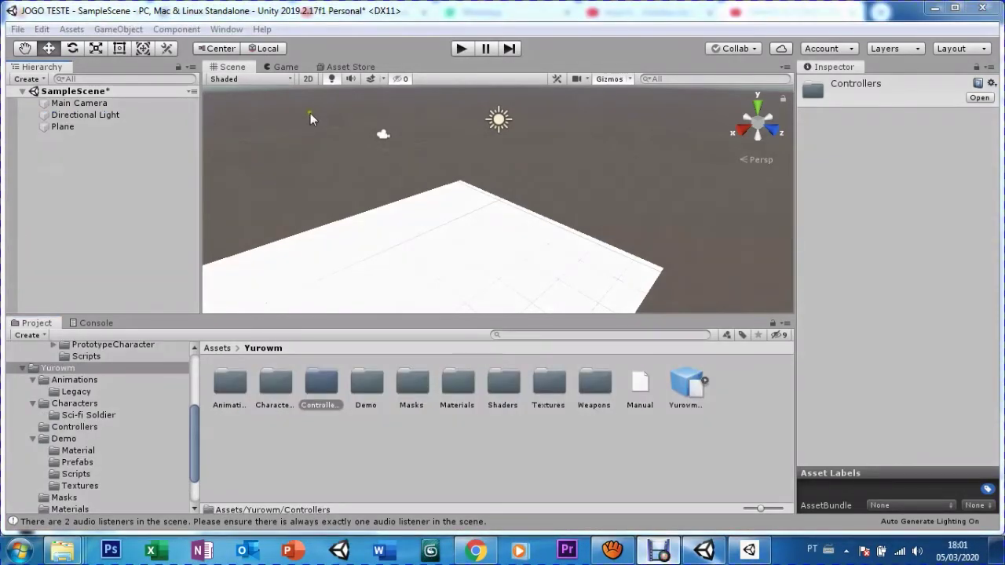
# Step: In the Asset Store, open the Standard Assets (for Unity 2017.3) page and start its import
pyautogui.click(331, 67)
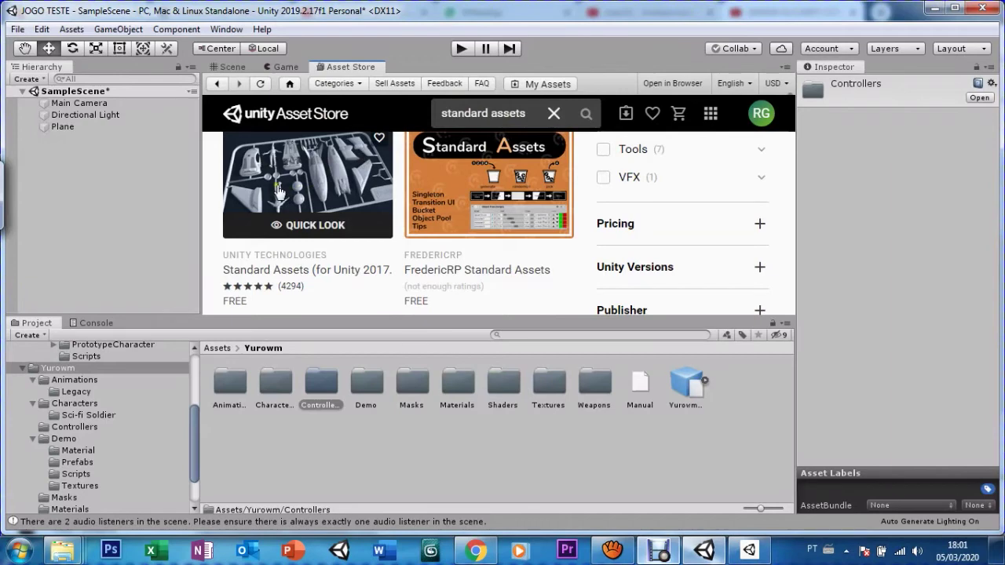
pyautogui.click(281, 178)
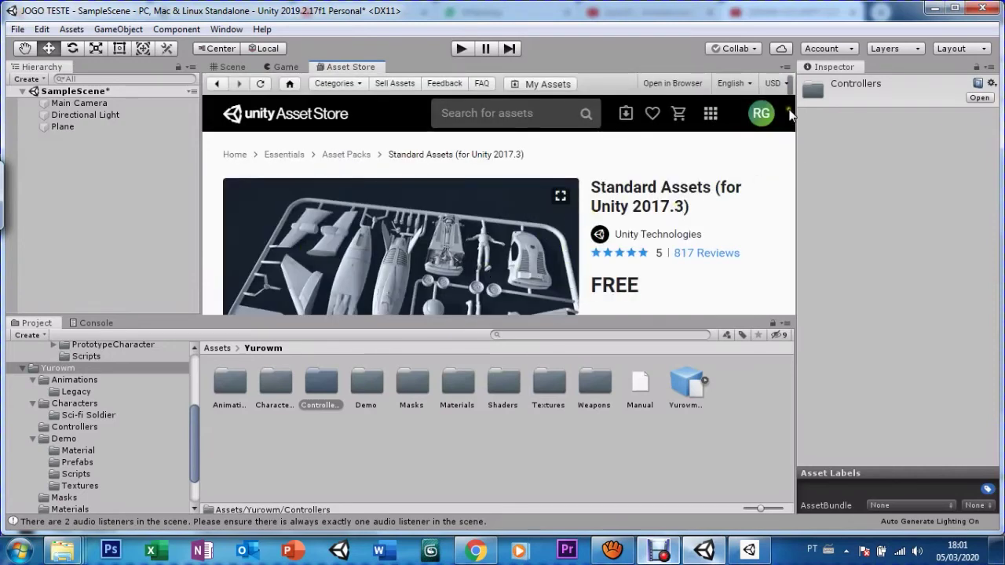
pyautogui.moveTo(789, 101); pyautogui.dragTo(788, 119)
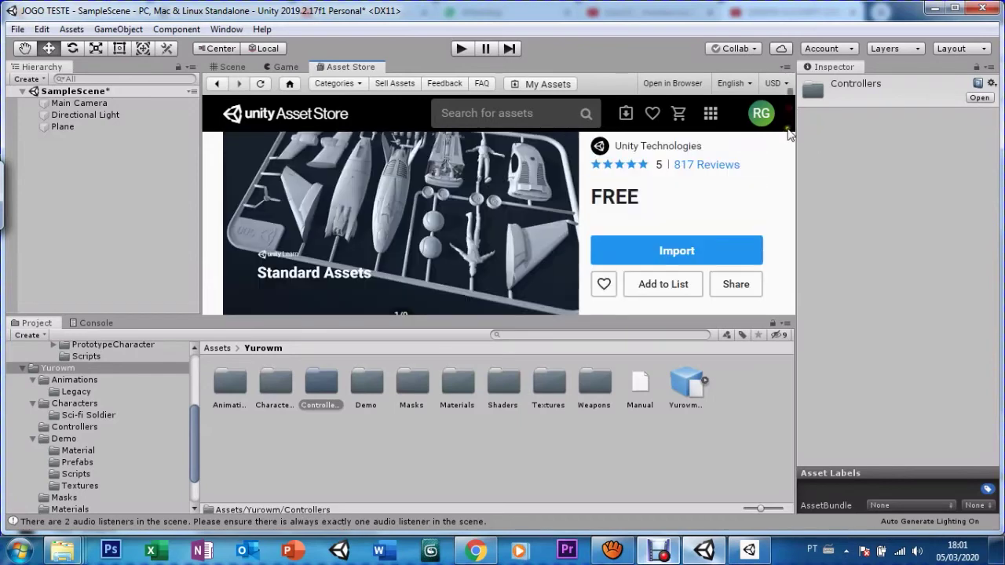
pyautogui.moveTo(789, 120); pyautogui.dragTo(792, 120)
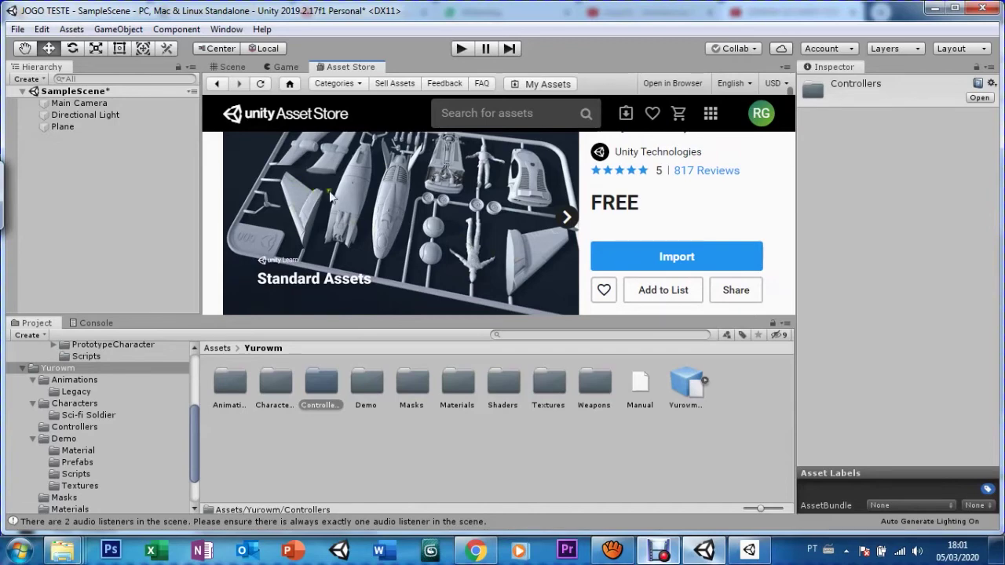
pyautogui.click(655, 259)
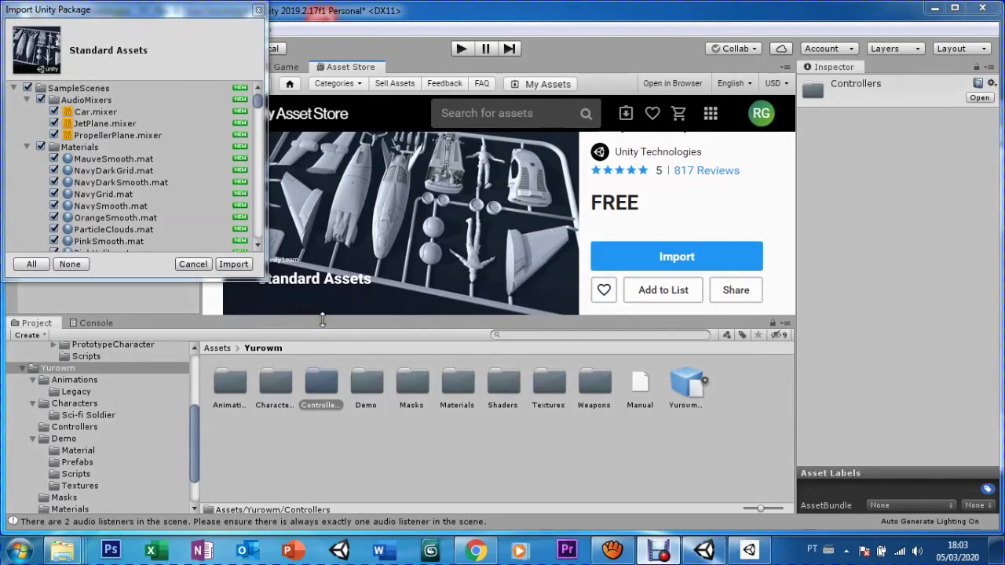
# Step: Confirm the Standard Assets import with every item left checked
pyautogui.click(224, 265)
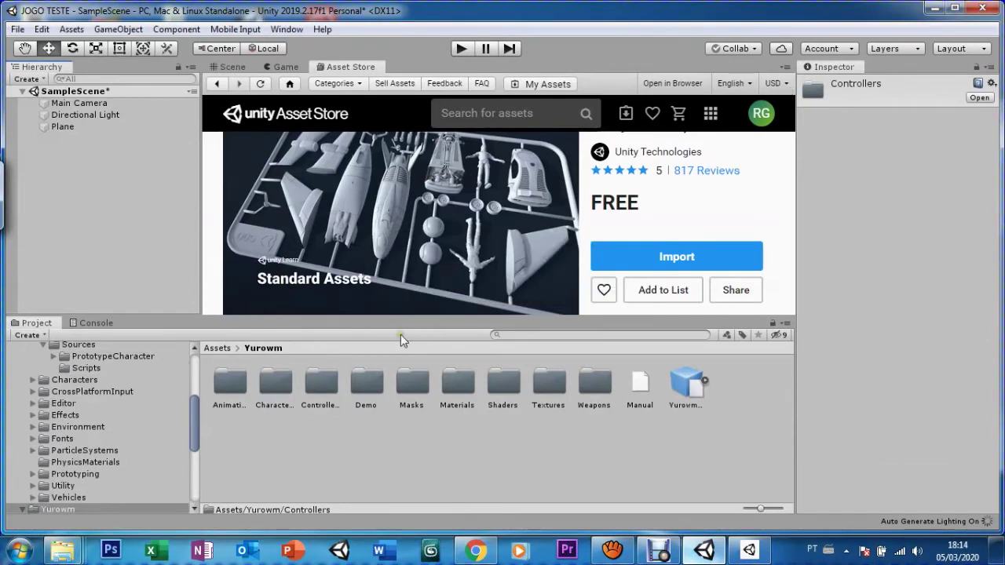
# Step: Expand Standard Assets > Characters, open ThirdPersonCharacter, and show the Scene view again
pyautogui.moveTo(194, 419); pyautogui.dragTo(173, 378)
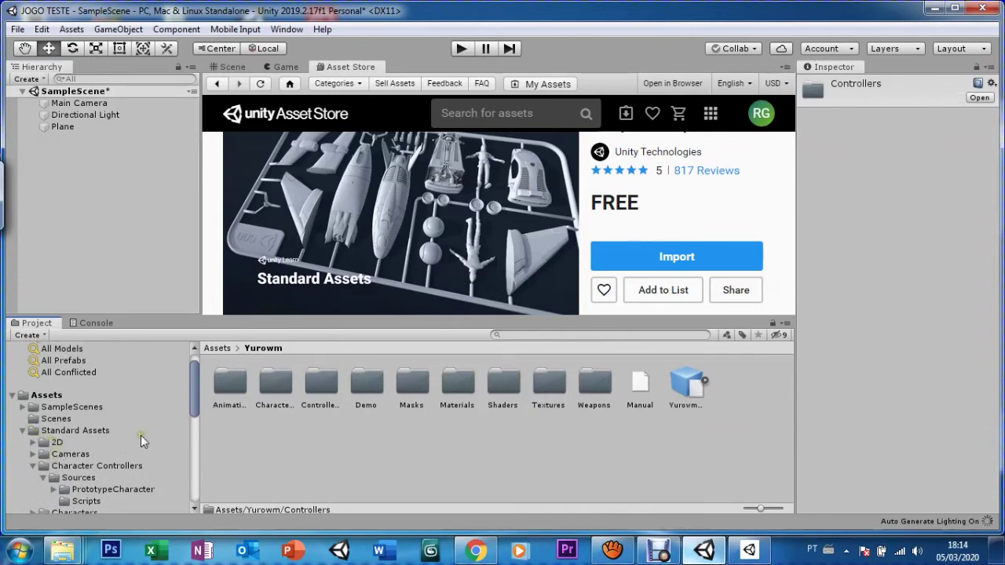
pyautogui.moveTo(192, 402); pyautogui.dragTo(167, 428)
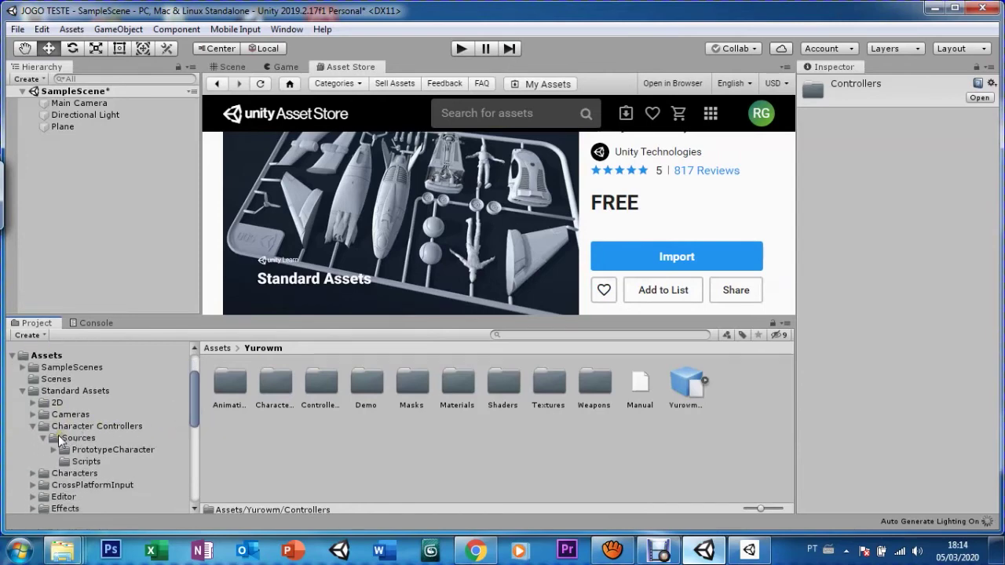
pyautogui.click(41, 474)
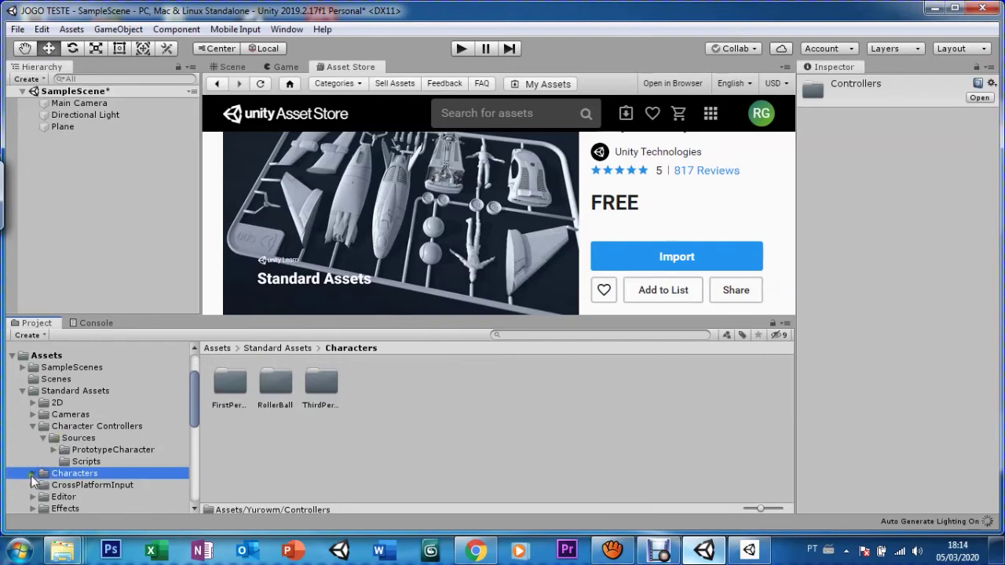
pyautogui.click(33, 474)
pyautogui.moveTo(193, 412); pyautogui.dragTo(196, 433)
pyautogui.click(114, 454)
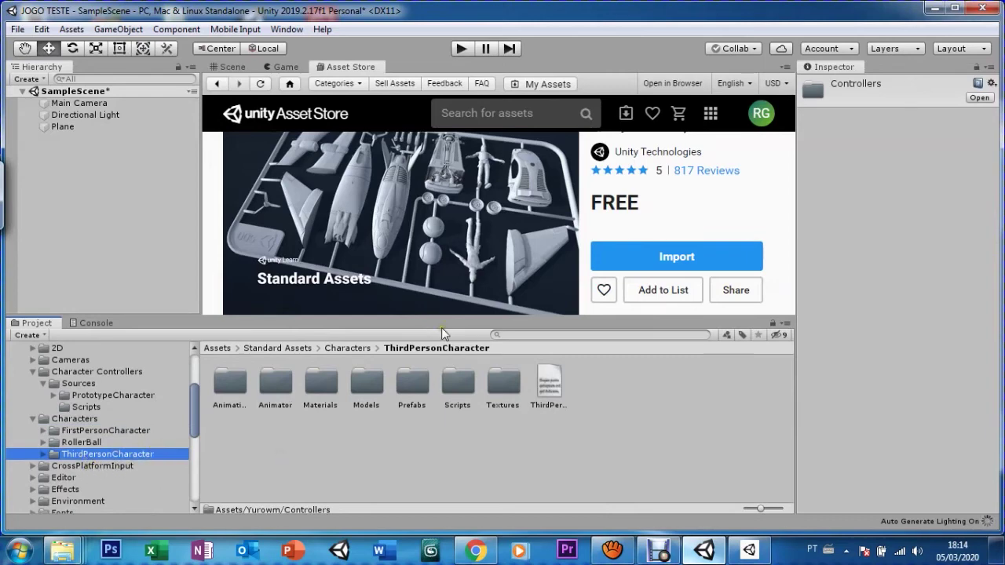
pyautogui.click(230, 68)
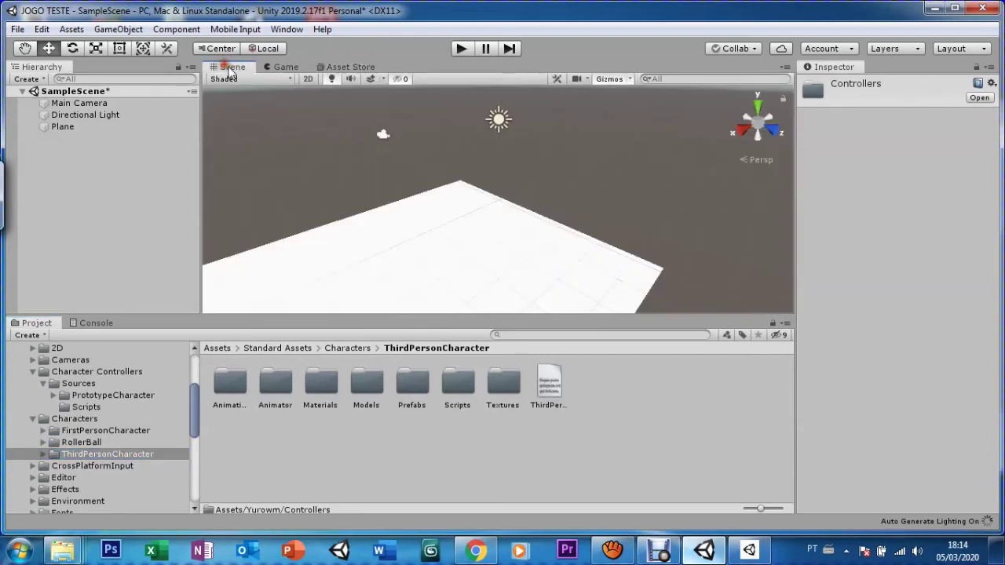
# Step: Open the Prefabs folder and drag the ThirdPersonController prefab into the Scene view
pyautogui.doubleClick(410, 385)
pyautogui.moveTo(271, 396); pyautogui.dragTo(357, 281)
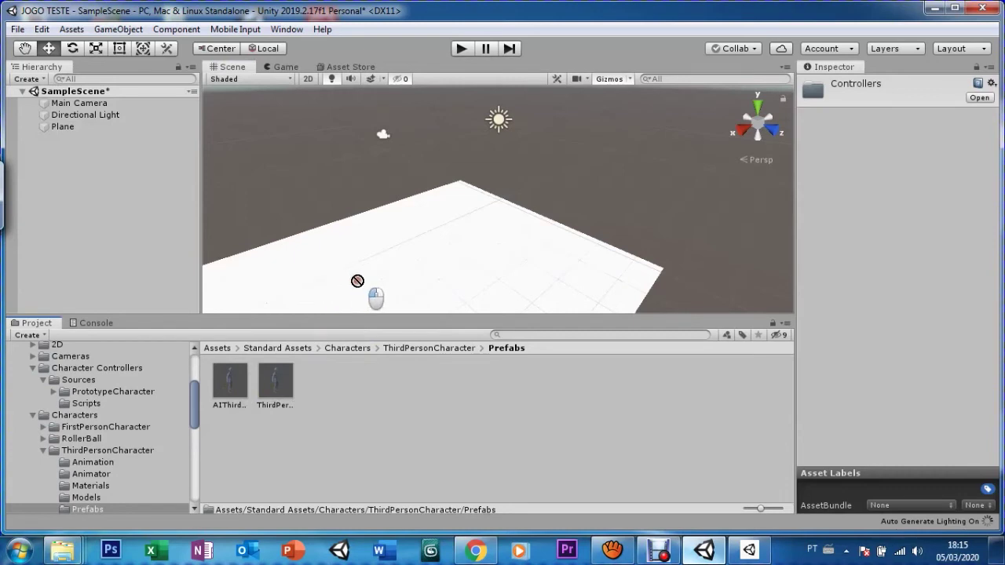
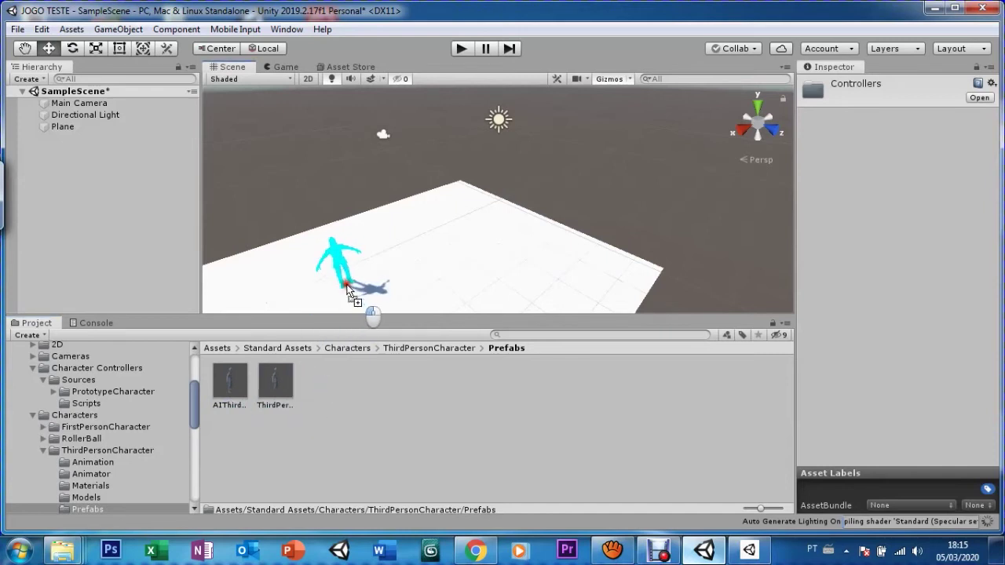
# Step: Drop the ThirdPersonController prefab onto the white plane, then select the Main Camera
pyautogui.moveTo(349, 292); pyautogui.dragTo(347, 290)
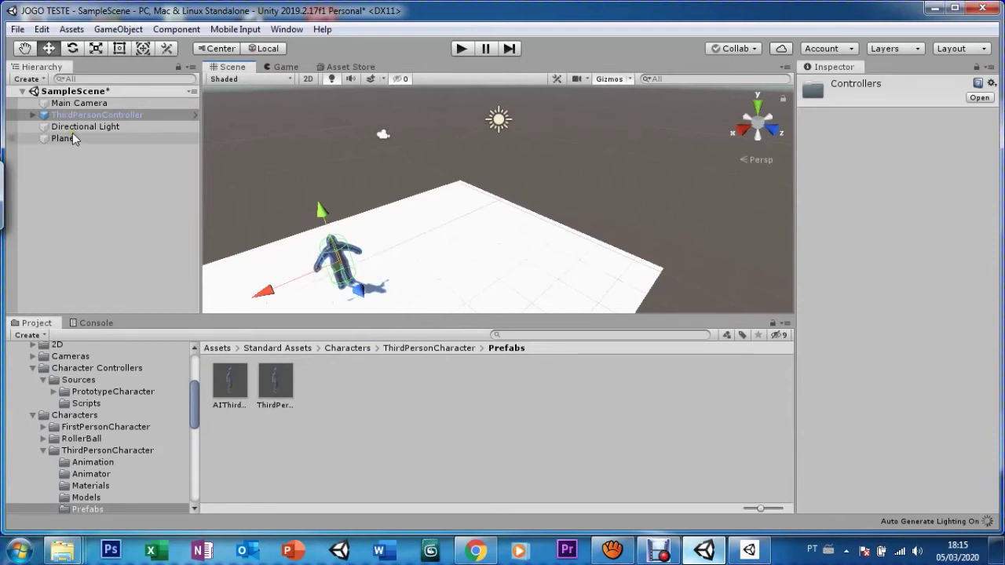
pyautogui.click(67, 105)
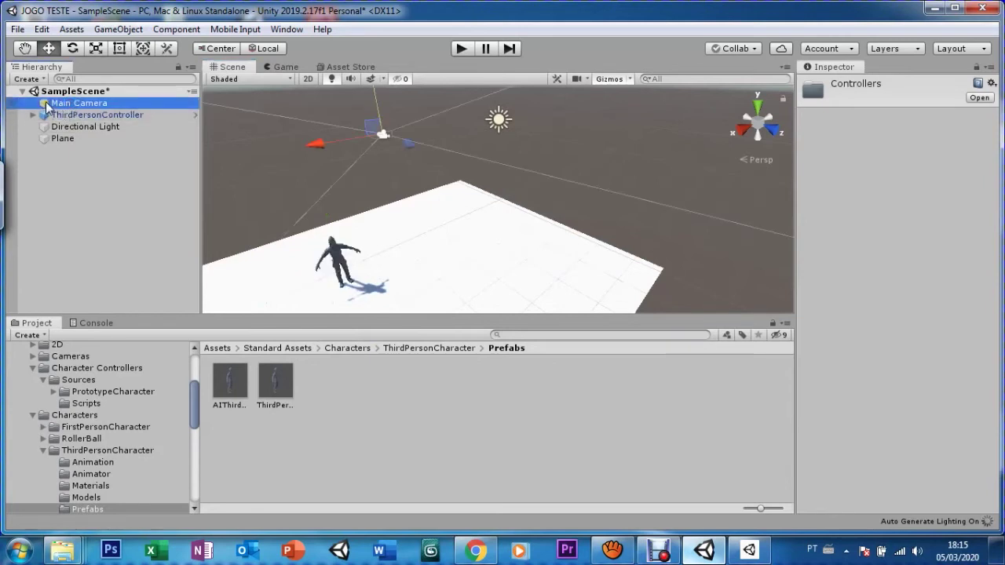
# Step: Frame the Main Camera and drag it down from high above to the plane near the character
pyautogui.doubleClick(45, 101)
pyautogui.keyDown('alt'); pyautogui.moveTo(347, 213); pyautogui.dragTo(480, 279); pyautogui.keyUp('alt')
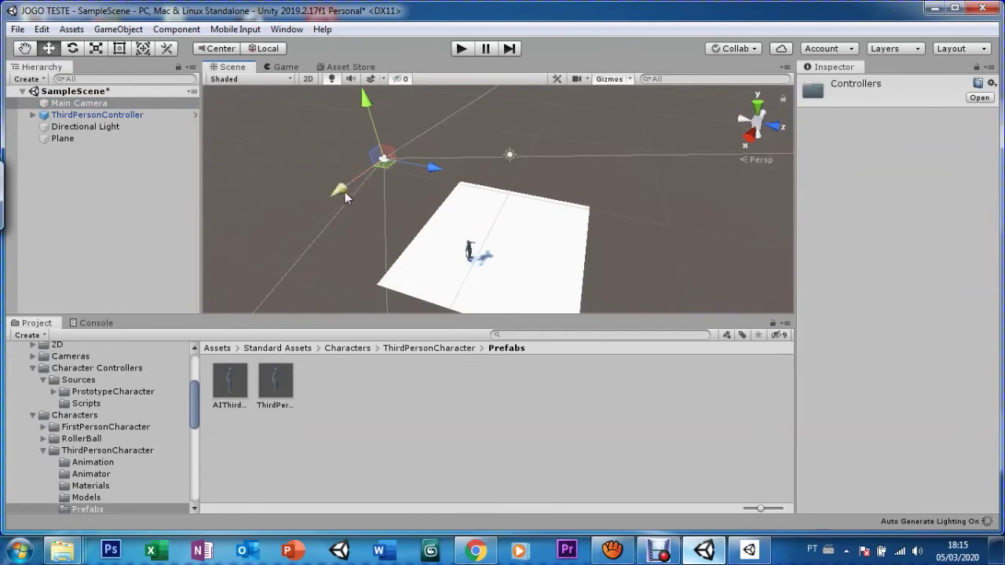
pyautogui.moveTo(346, 191)
pyautogui.mouseDown()
pyautogui.moveTo(473, 239)
pyautogui.moveTo(448, 222)
pyautogui.mouseUp()
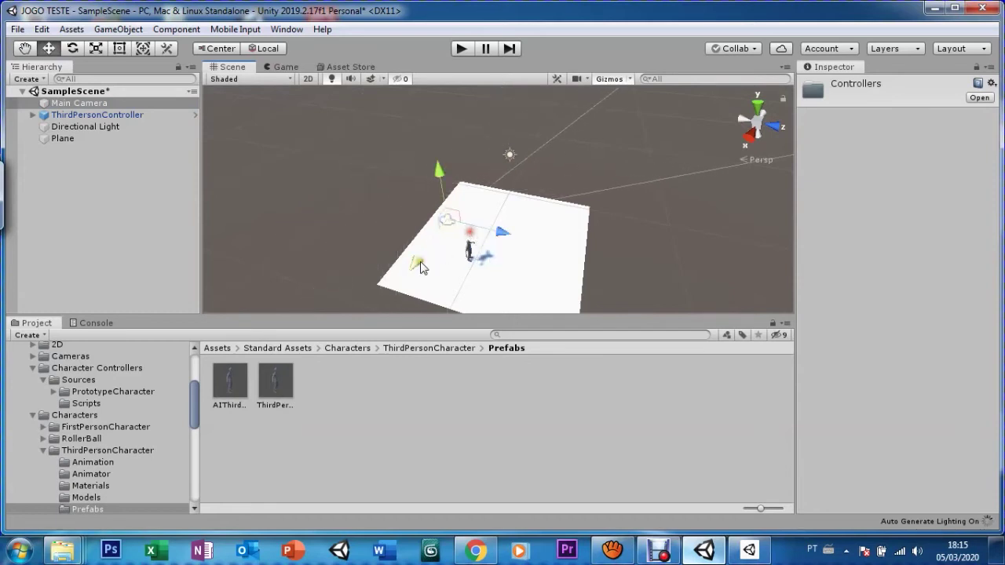
pyautogui.moveTo(416, 273); pyautogui.dragTo(400, 292)
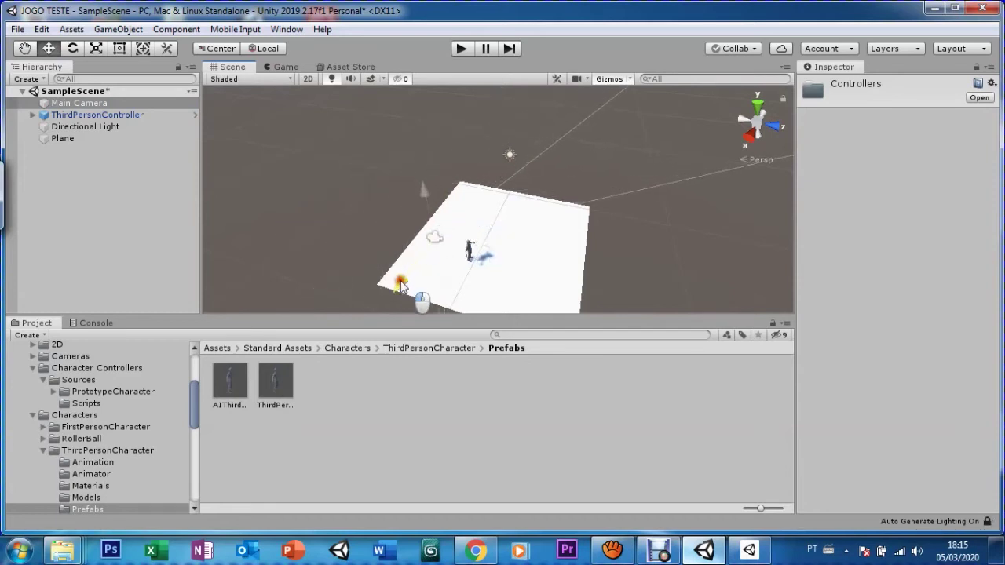
pyautogui.click(277, 69)
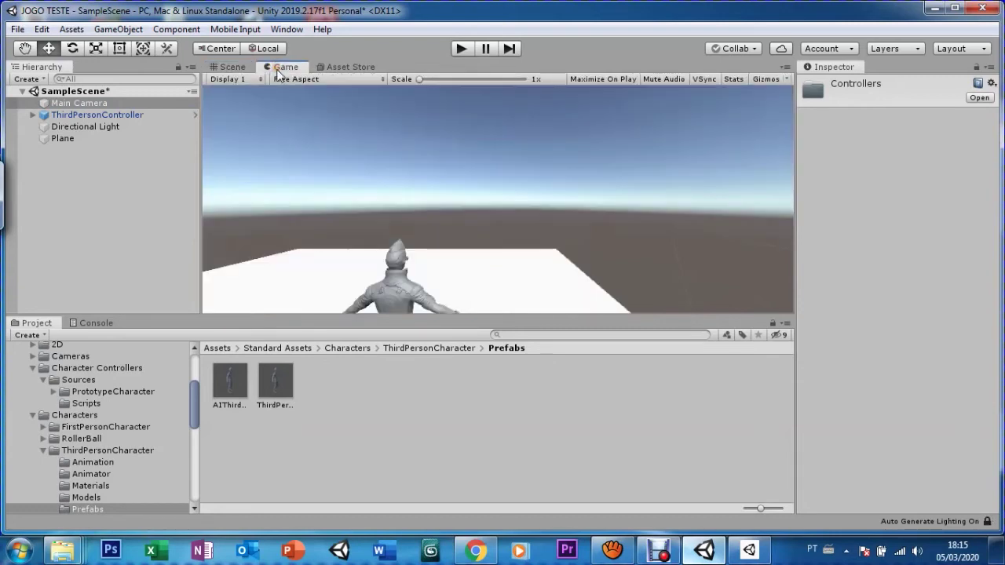
pyautogui.click(233, 69)
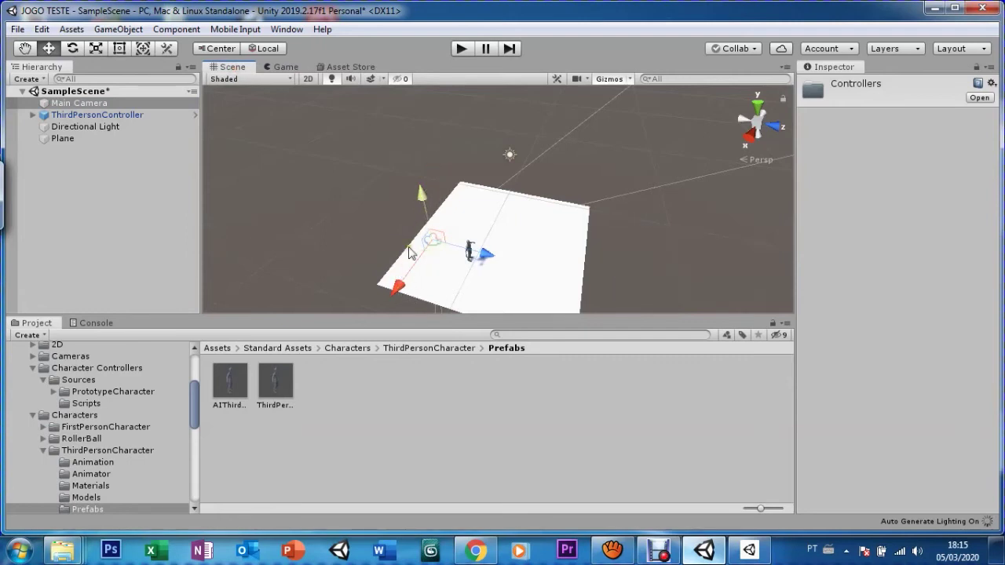
# Step: Move the Main Camera onto the plane close behind the character and check its Game view
pyautogui.click(250, 86)
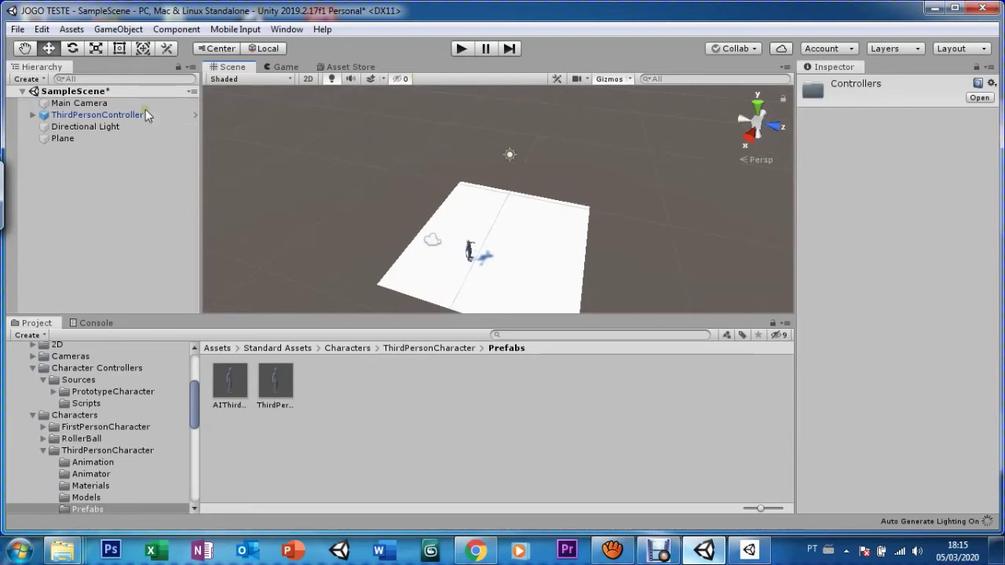
pyautogui.click(70, 104)
pyautogui.moveTo(432, 240)
pyautogui.mouseDown()
pyautogui.moveTo(336, 194)
pyautogui.moveTo(487, 237)
pyautogui.mouseUp()
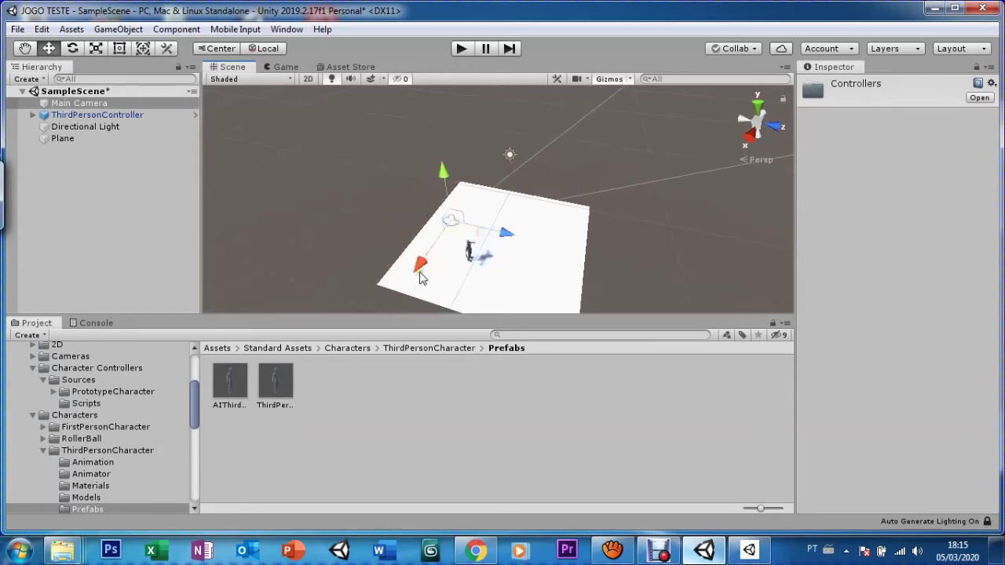
pyautogui.moveTo(418, 271)
pyautogui.mouseDown()
pyautogui.moveTo(403, 292)
pyautogui.moveTo(407, 283)
pyautogui.mouseUp()
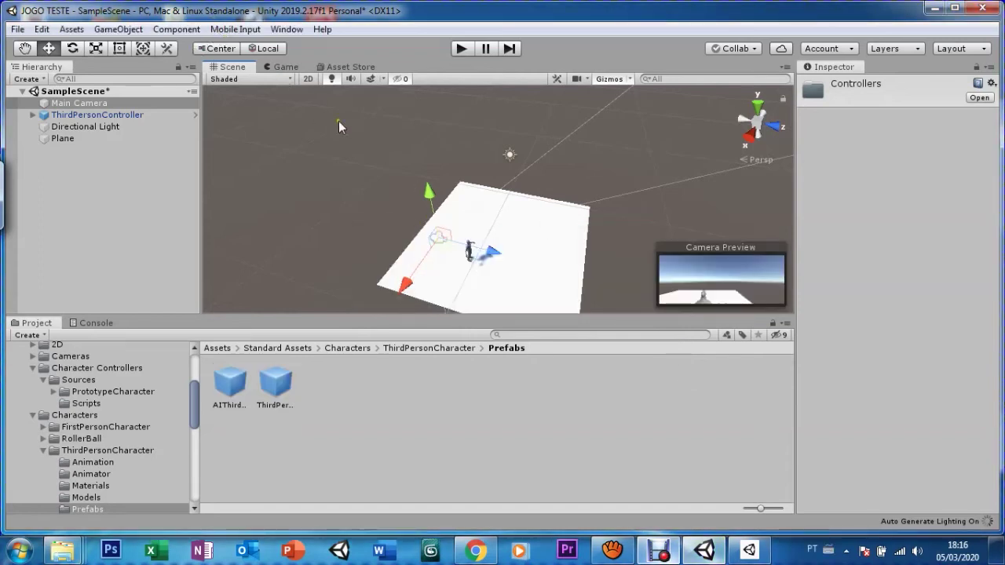
pyautogui.click(276, 67)
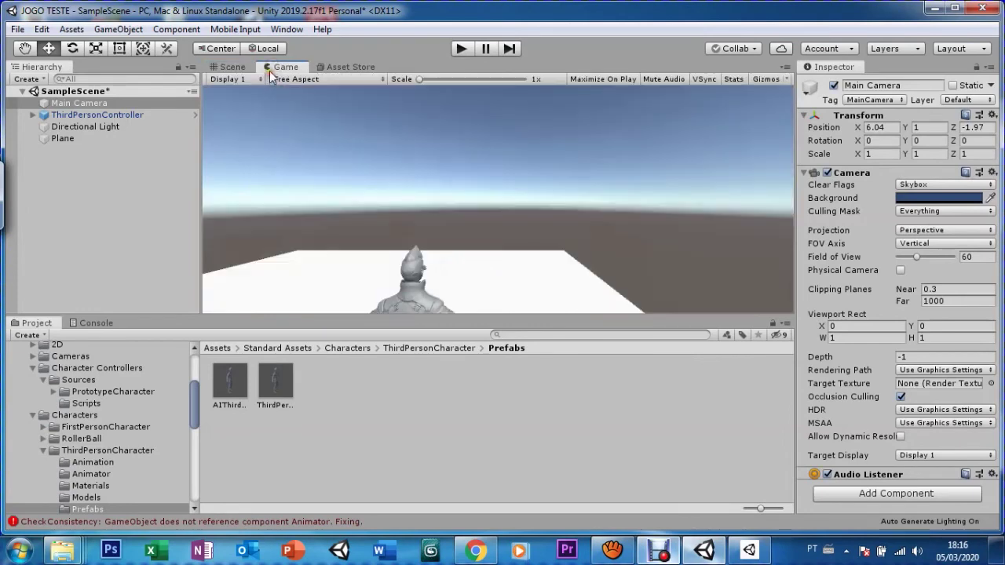
# Step: Lower and shift the Main Camera to X 5.41, Y -0.03 to frame the character's full body
pyautogui.click(229, 68)
pyautogui.moveTo(416, 280); pyautogui.dragTo(402, 288)
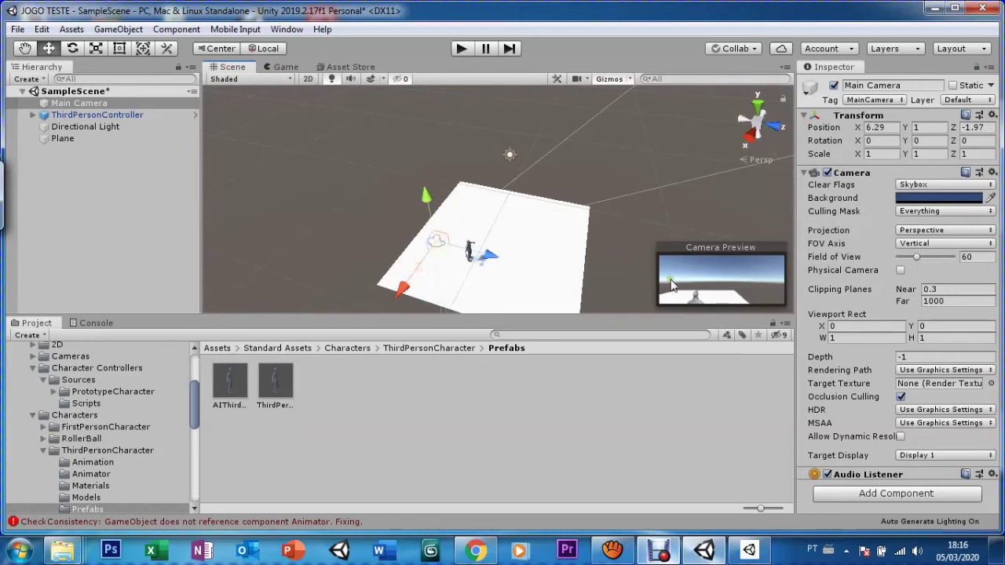
pyautogui.moveTo(424, 201); pyautogui.dragTo(471, 263)
pyautogui.moveTo(414, 299); pyautogui.dragTo(416, 291)
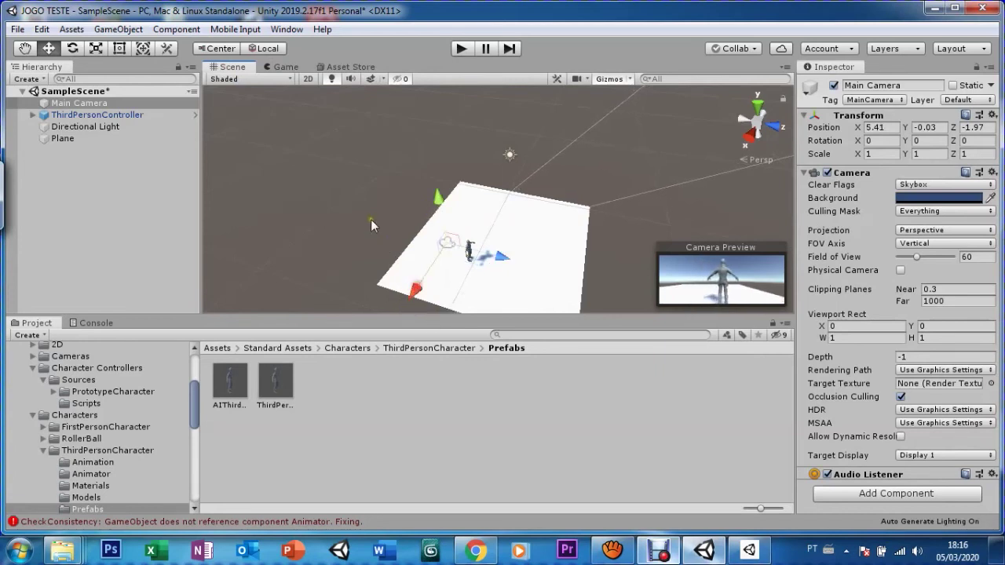
# Step: Parent the Main Camera under ThirdPersonController in the Hierarchy, then collapse and select the controller
pyautogui.click(47, 107)
pyautogui.rightClick(49, 110)
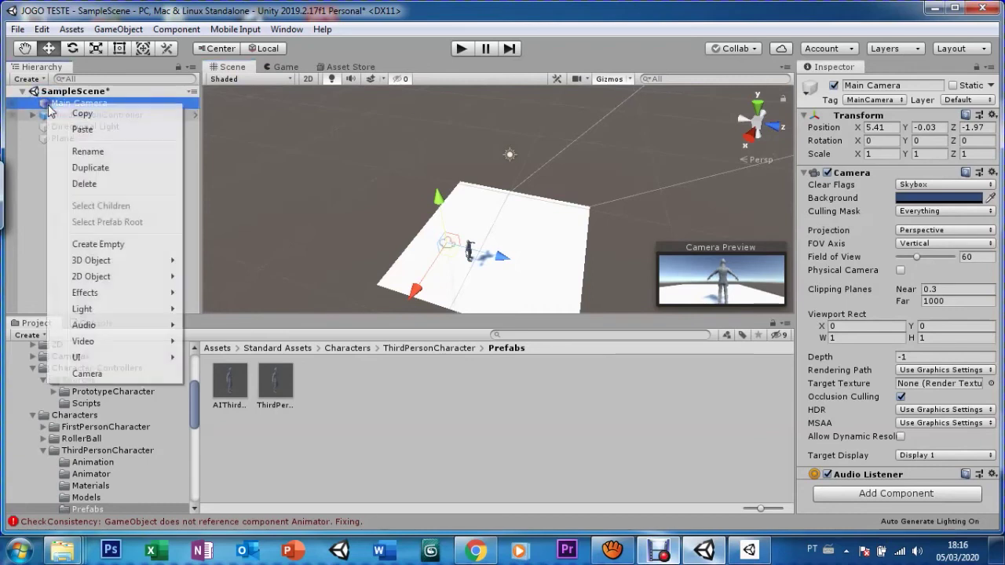
pyautogui.click(44, 112)
pyautogui.moveTo(46, 106); pyautogui.dragTo(66, 118)
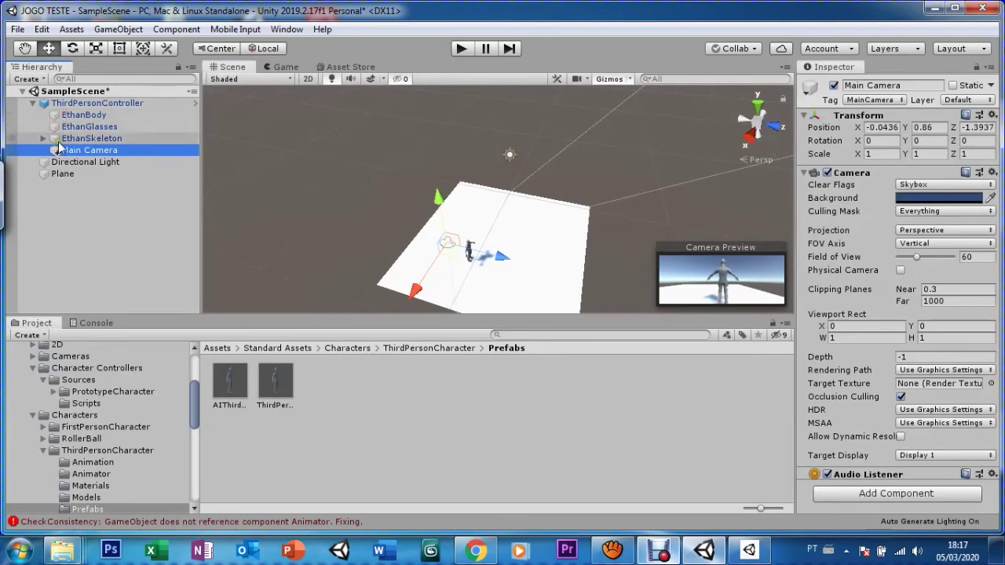
pyautogui.click(31, 104)
pyautogui.click(93, 105)
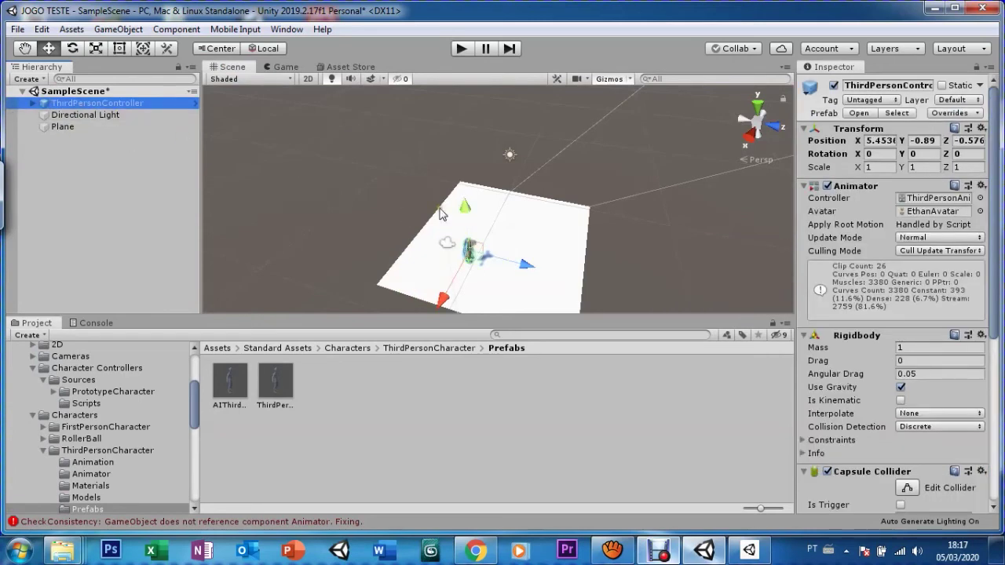
# Step: Raise the character to Y -0.19, move it to Z -2.33, and view it from behind in Game
pyautogui.moveTo(465, 216); pyautogui.dragTo(442, 191)
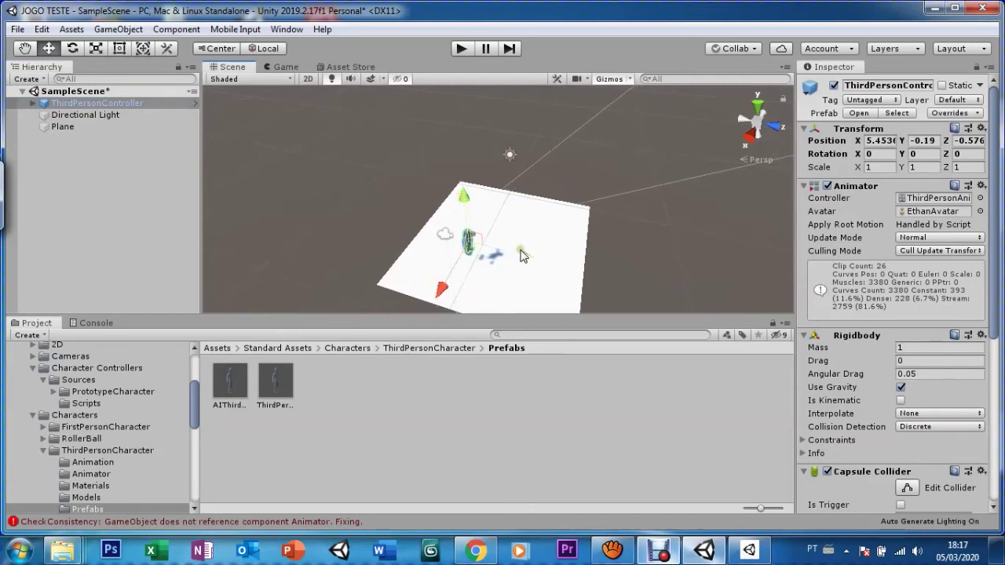
pyautogui.moveTo(522, 255); pyautogui.dragTo(477, 251)
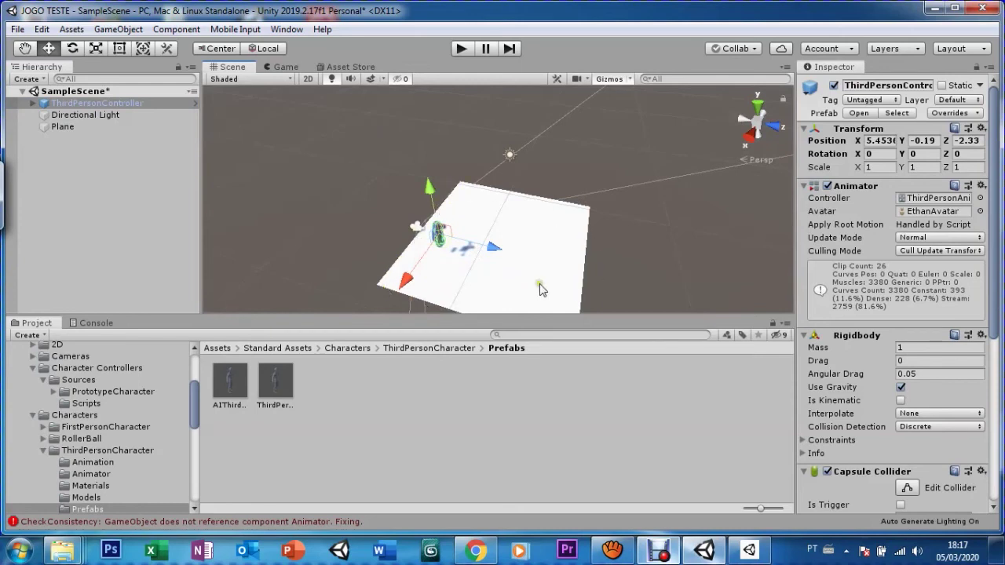
pyautogui.rightClick(125, 193)
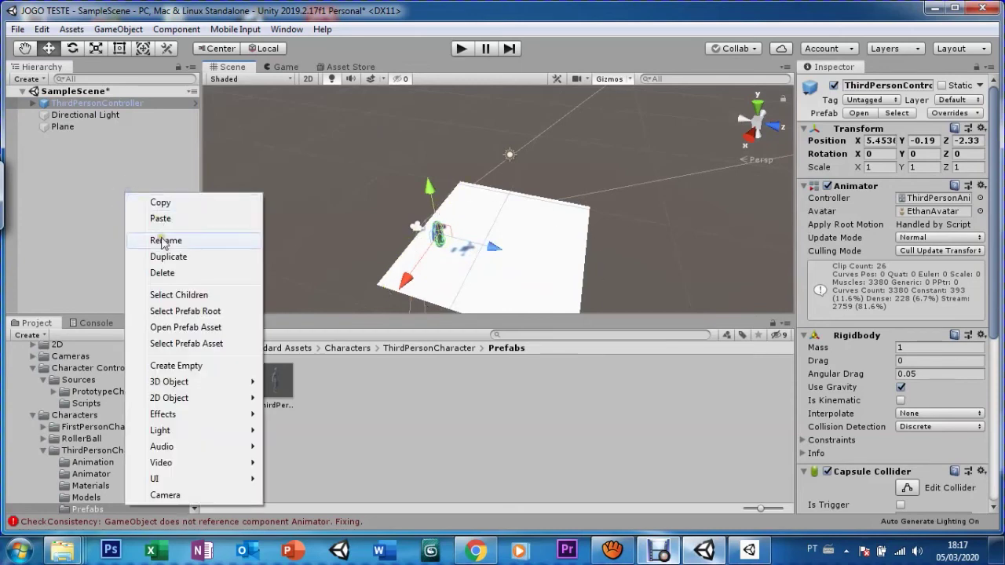
pyautogui.moveTo(173, 388)
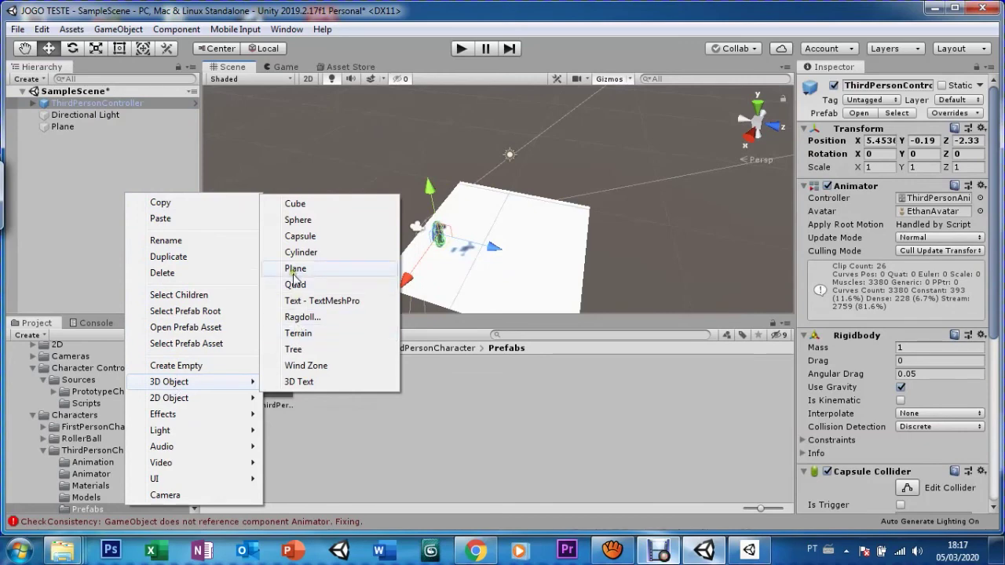
pyautogui.click(60, 126)
pyautogui.click(63, 128)
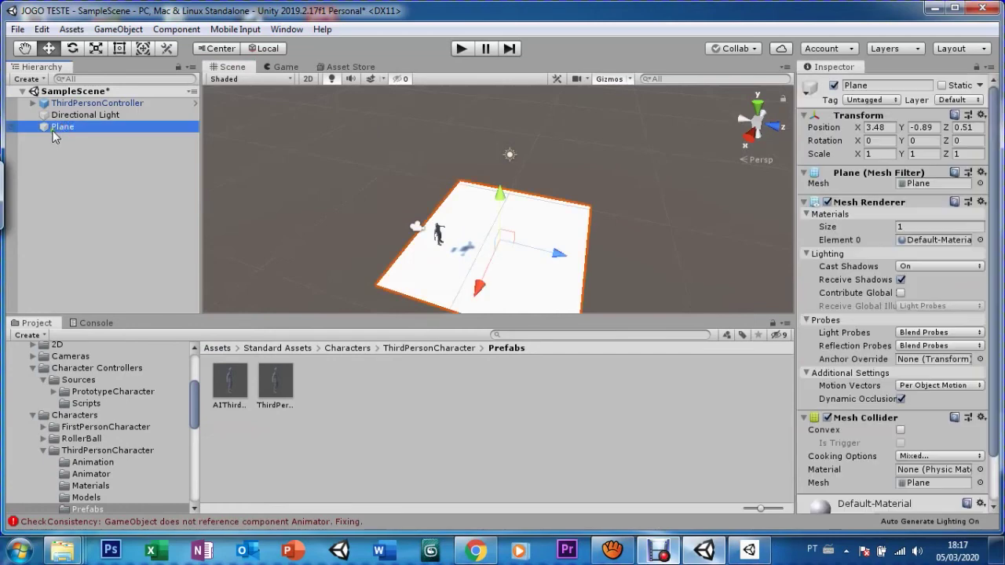
pyautogui.click(281, 67)
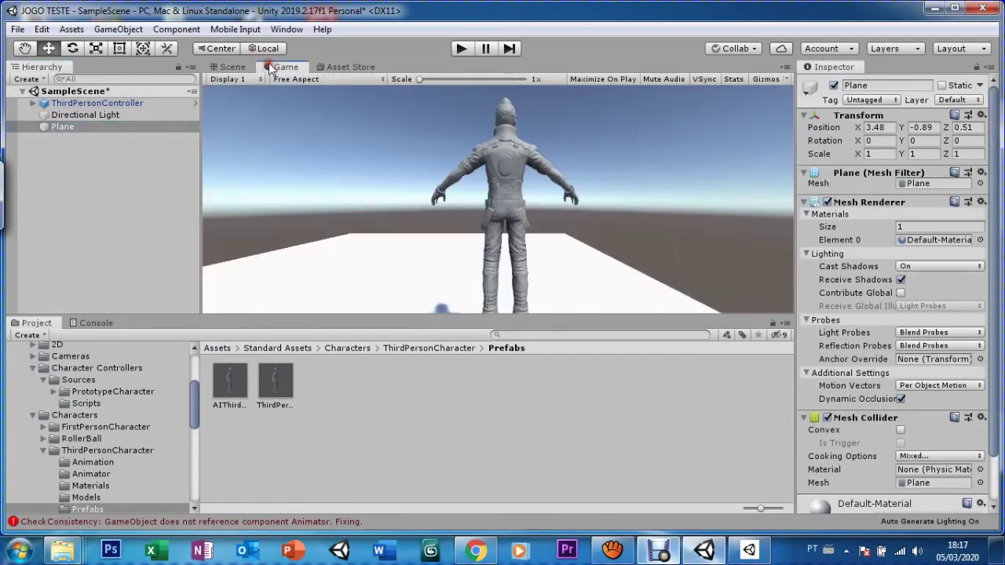
pyautogui.click(462, 50)
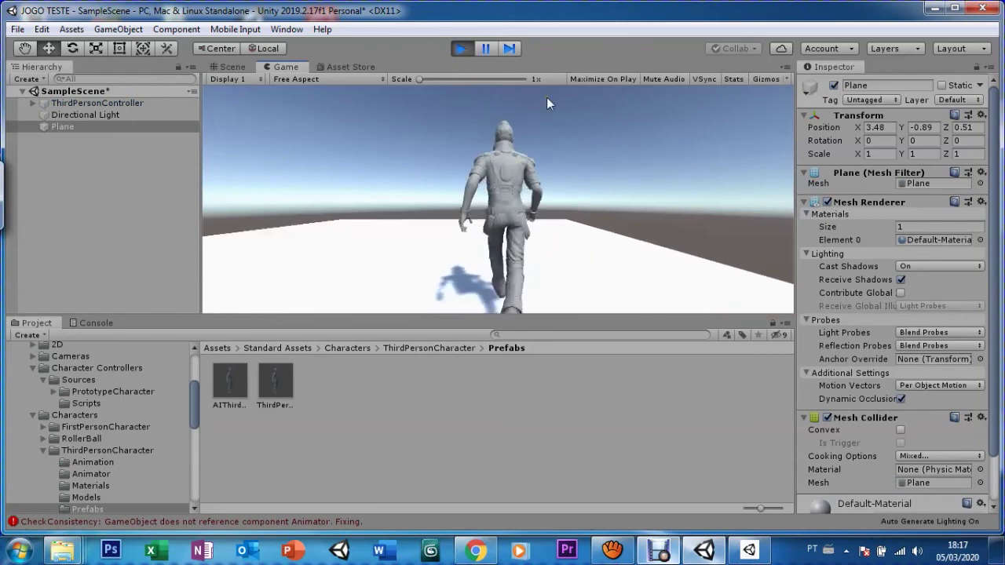
pyautogui.press('a')
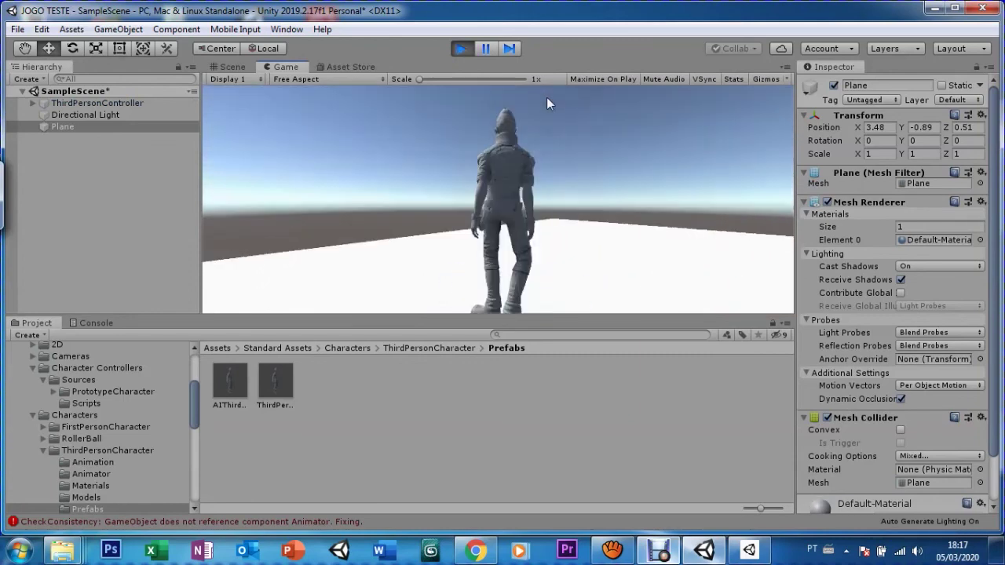
pyautogui.press('s')
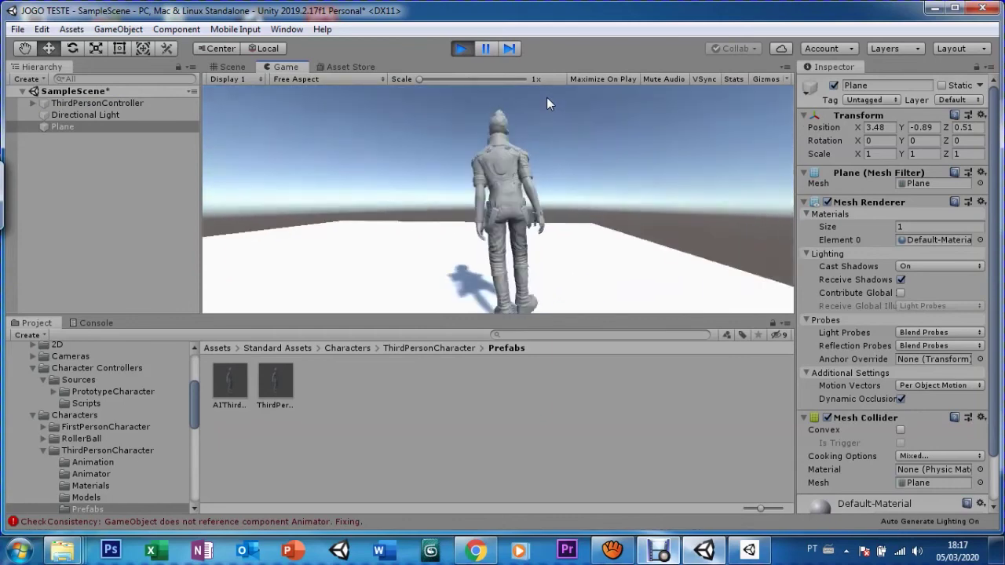
pyautogui.press('w')
pyautogui.press('w')
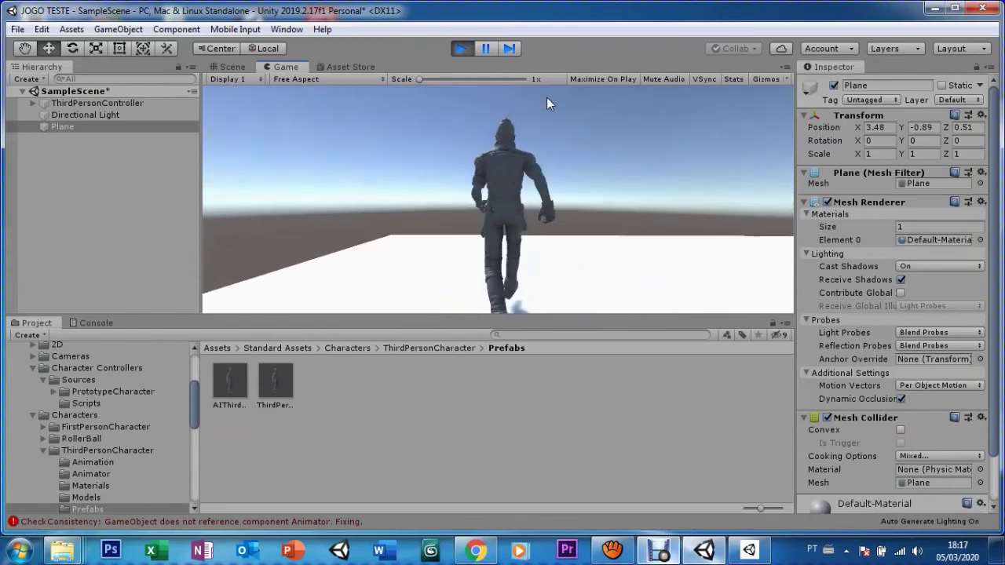
pyautogui.press('d')
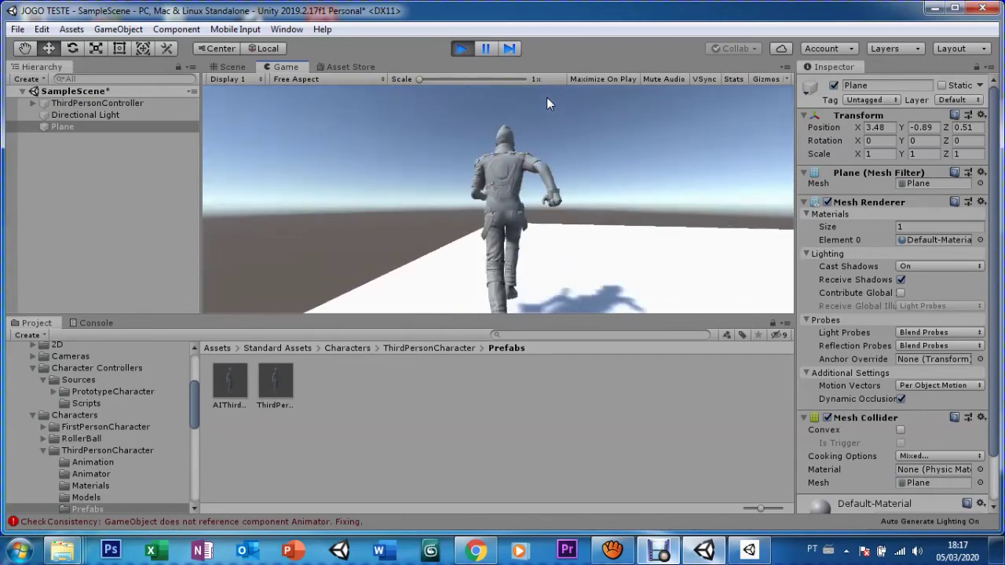
pyautogui.press('w')
pyautogui.press('a')
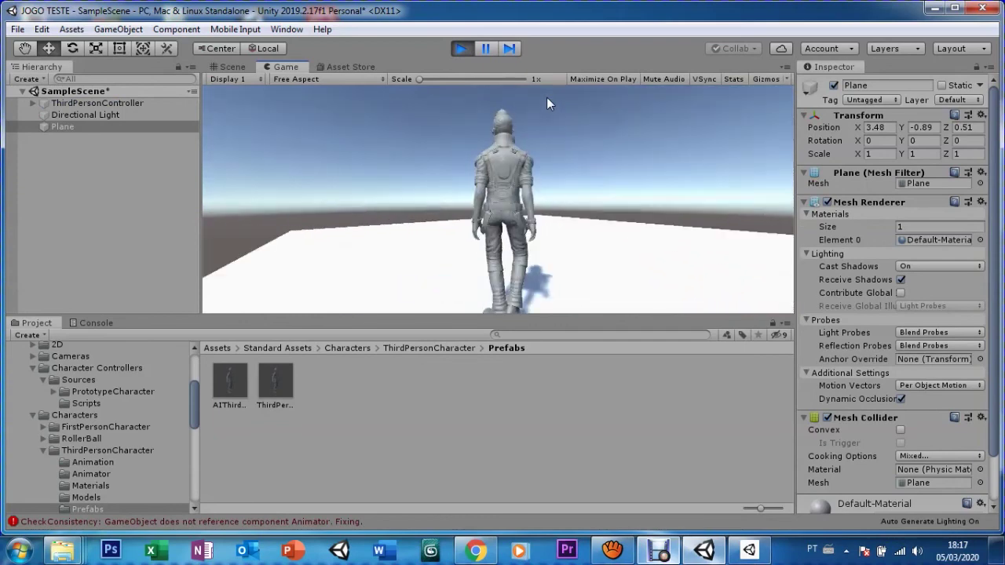
pyautogui.press('w')
pyautogui.press('w')
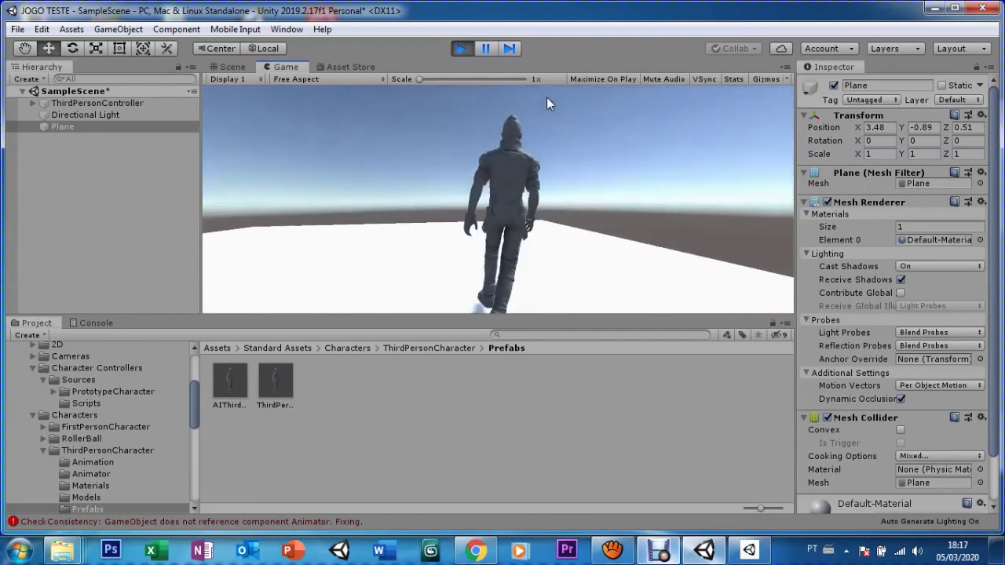
pyautogui.press('w')
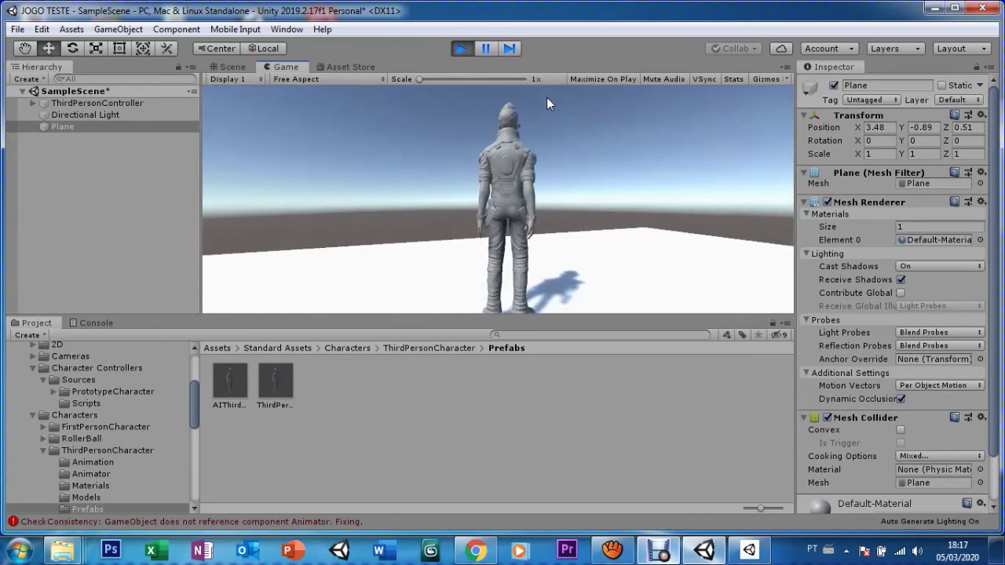
pyautogui.press('space')
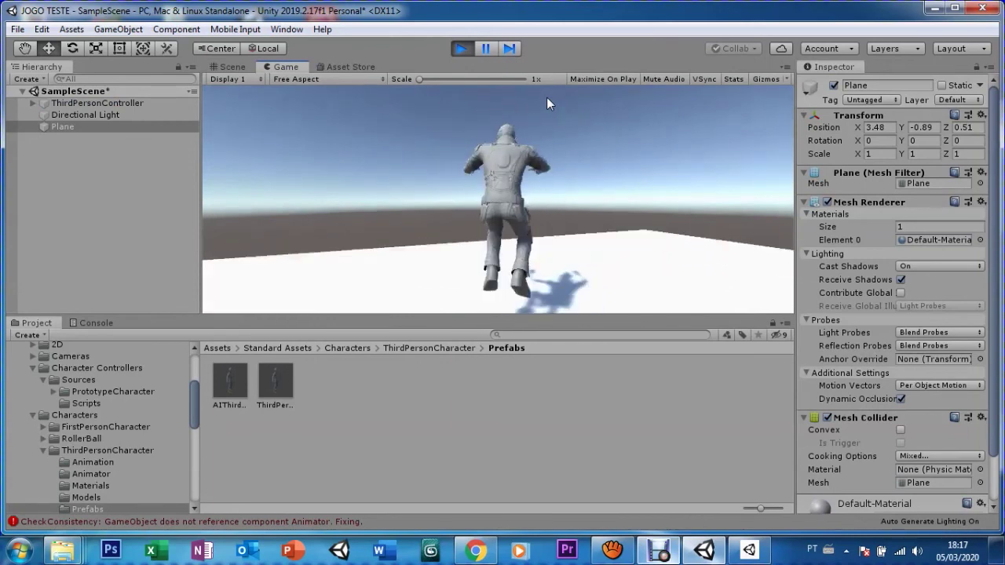
pyautogui.press('space')
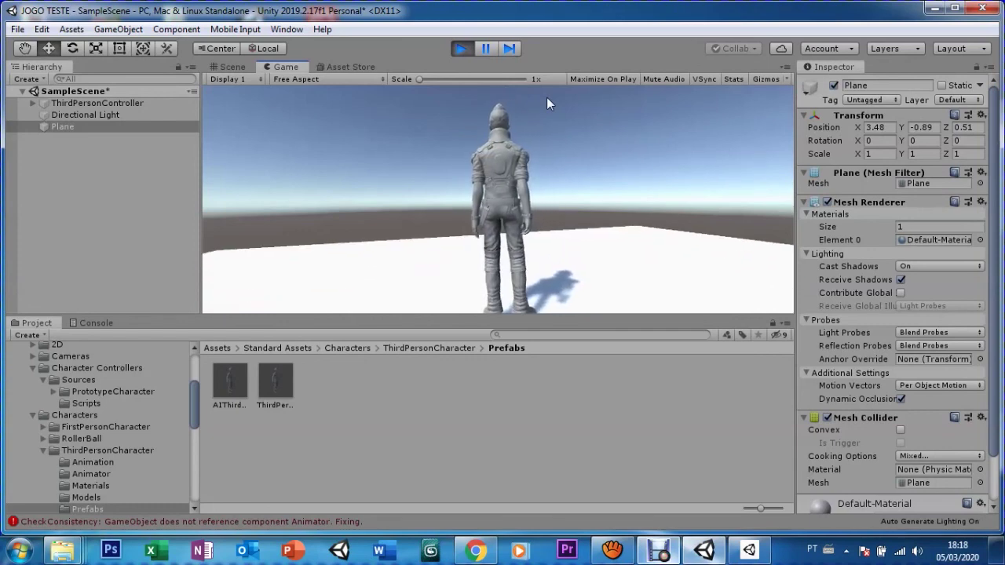
pyautogui.press('w')
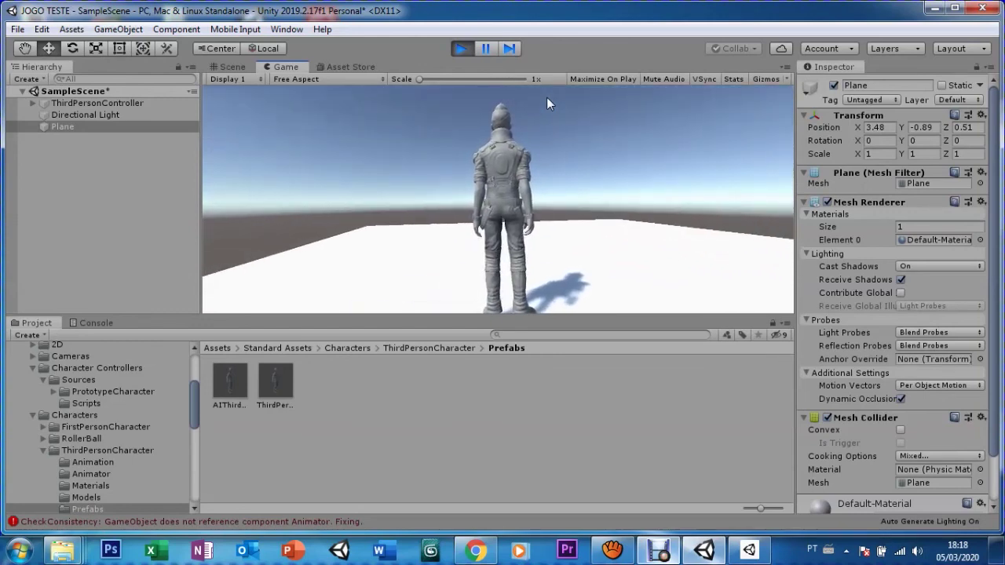
pyautogui.press('space')
pyautogui.press('space')
pyautogui.press('w')
pyautogui.press('d')
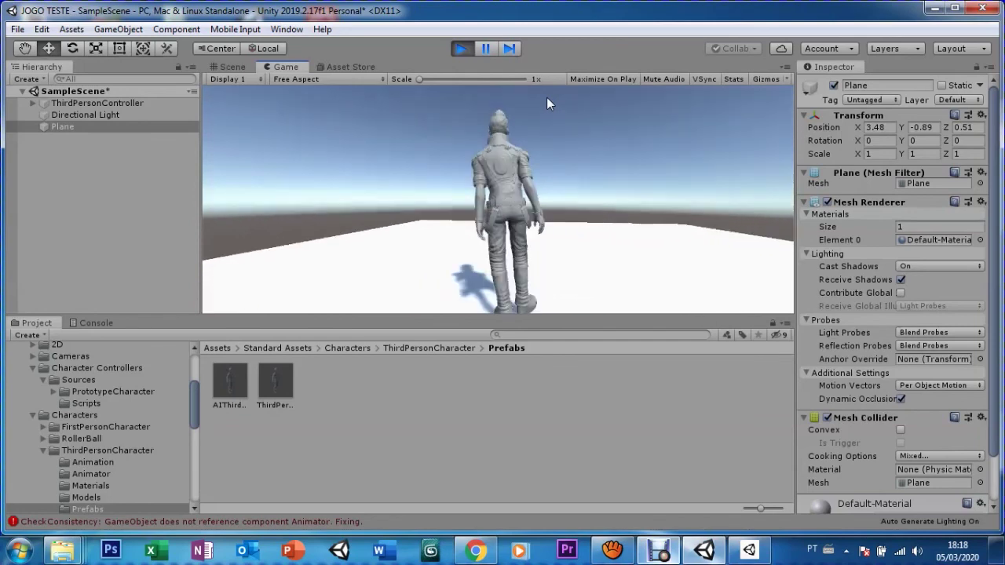
pyautogui.press('s')
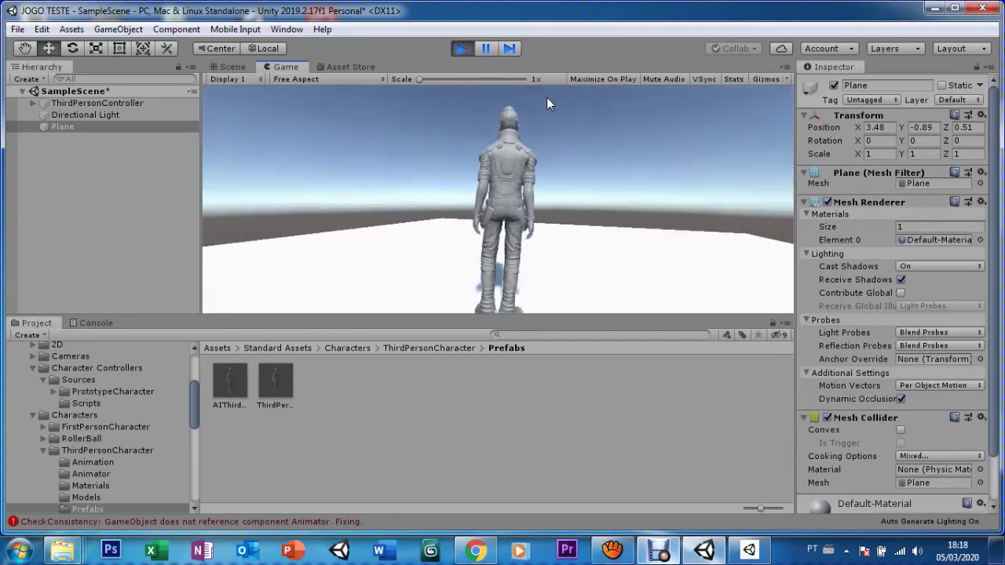
pyautogui.press('w')
pyautogui.press('w')
pyautogui.press('w')
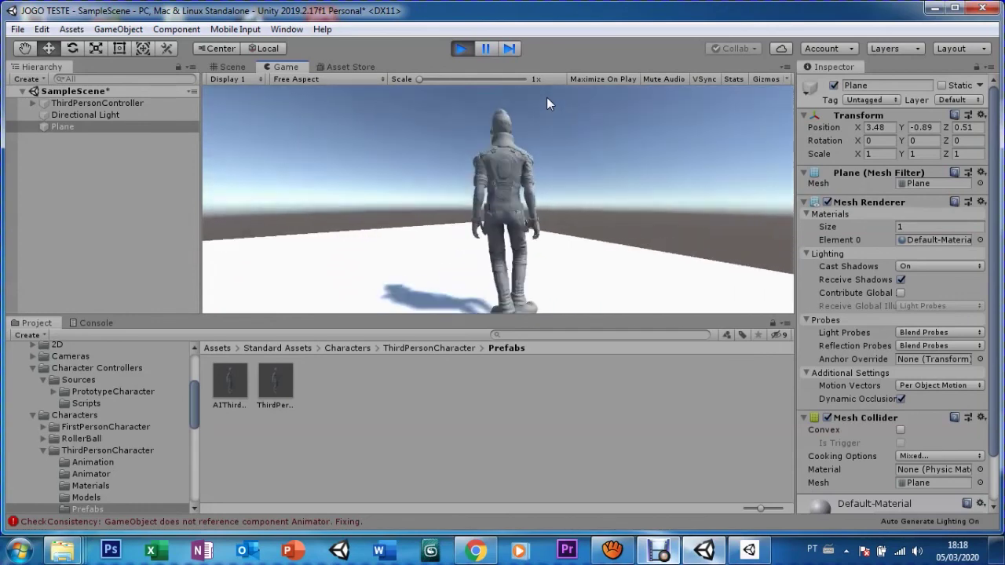
pyautogui.press('w')
pyautogui.press('w')
pyautogui.press('w')
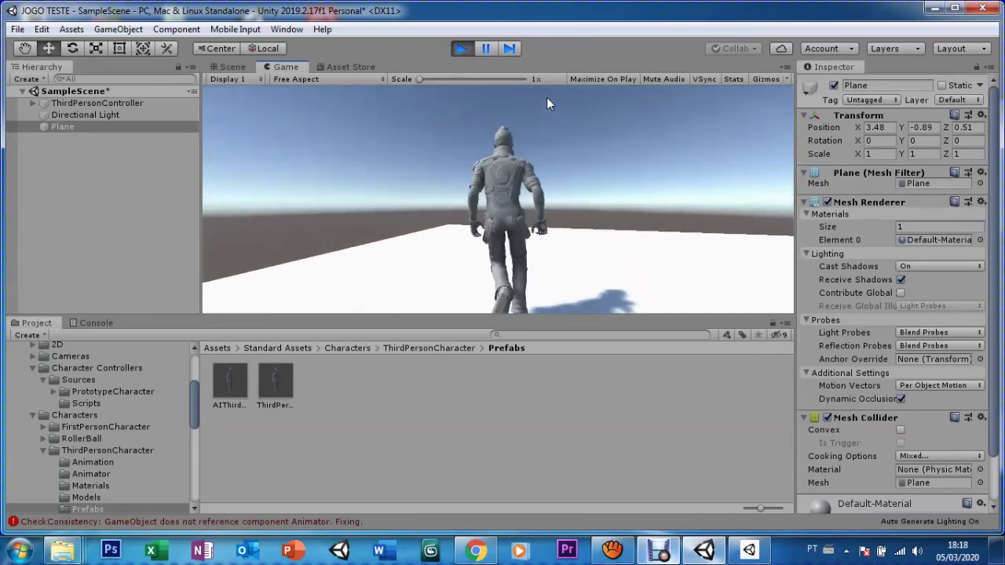
pyautogui.press('w')
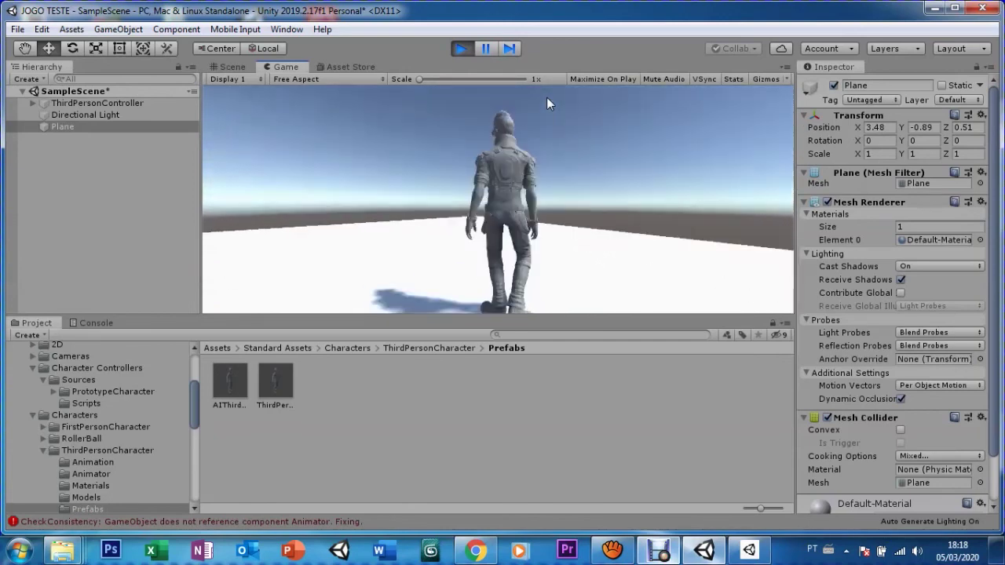
pyautogui.press('s')
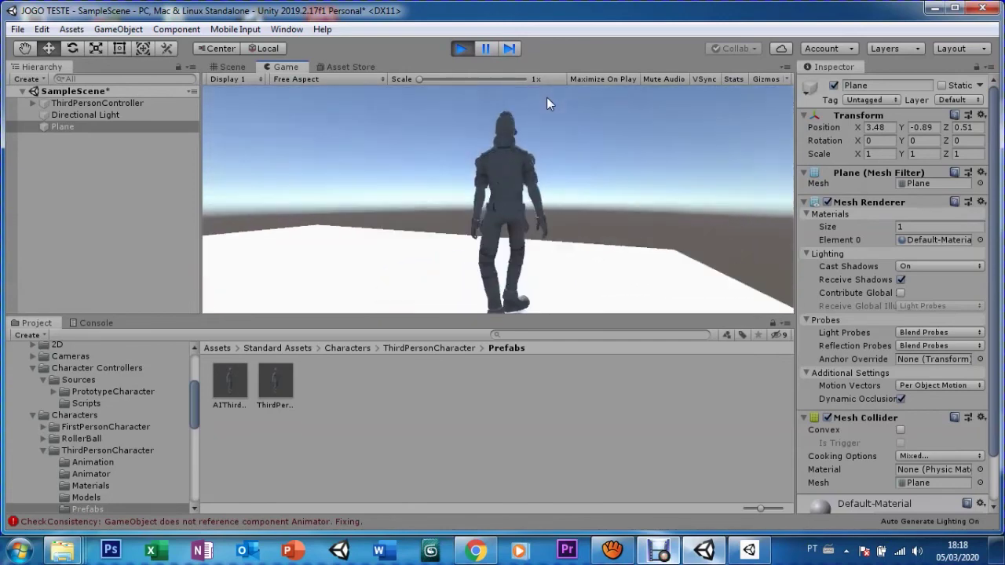
pyautogui.press('d')
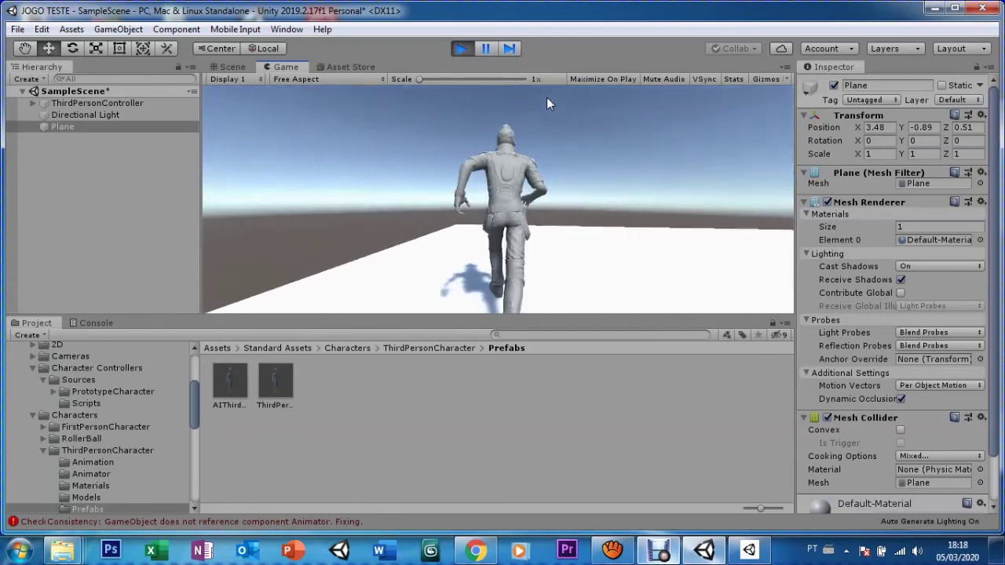
pyautogui.press('w')
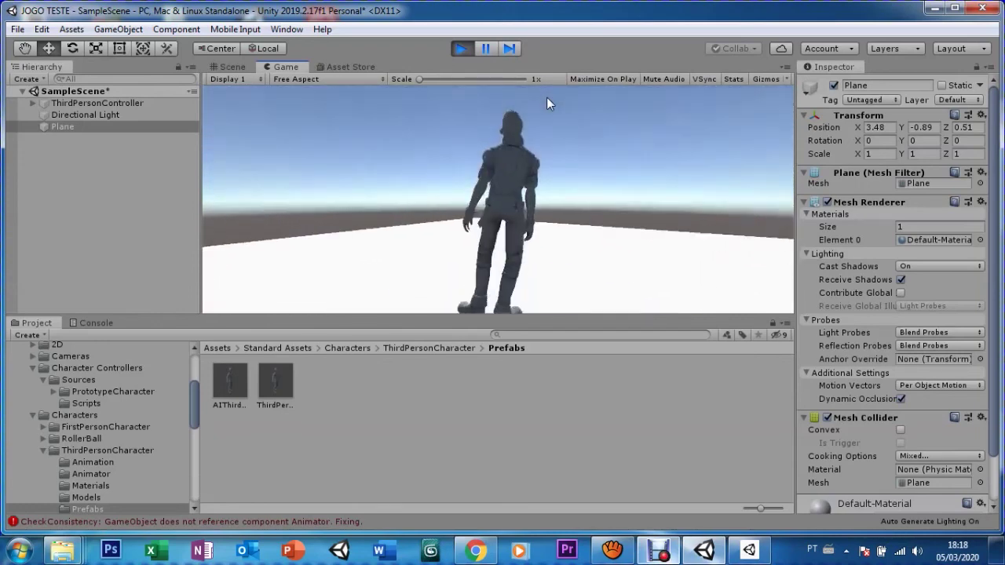
pyautogui.press('w')
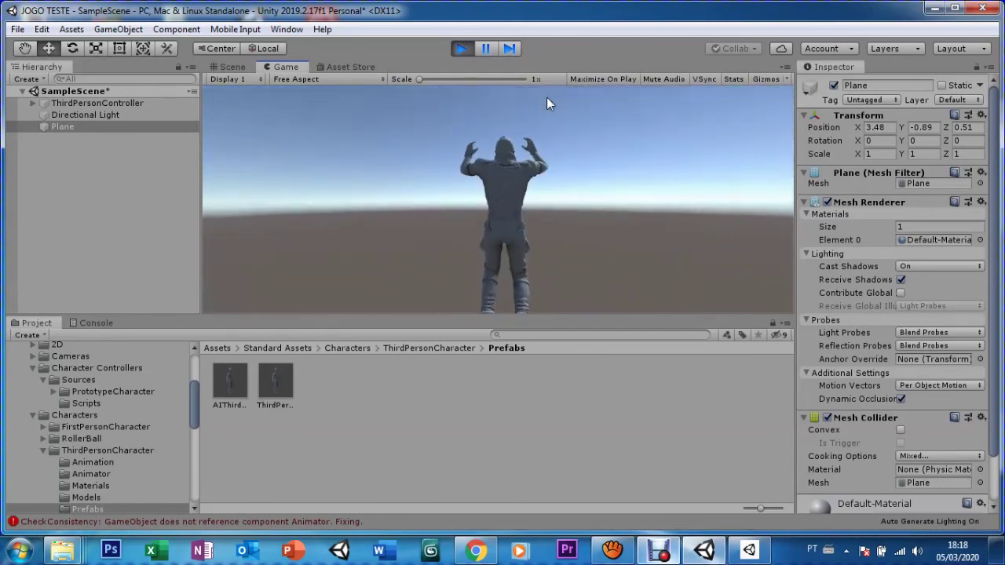
pyautogui.click(462, 47)
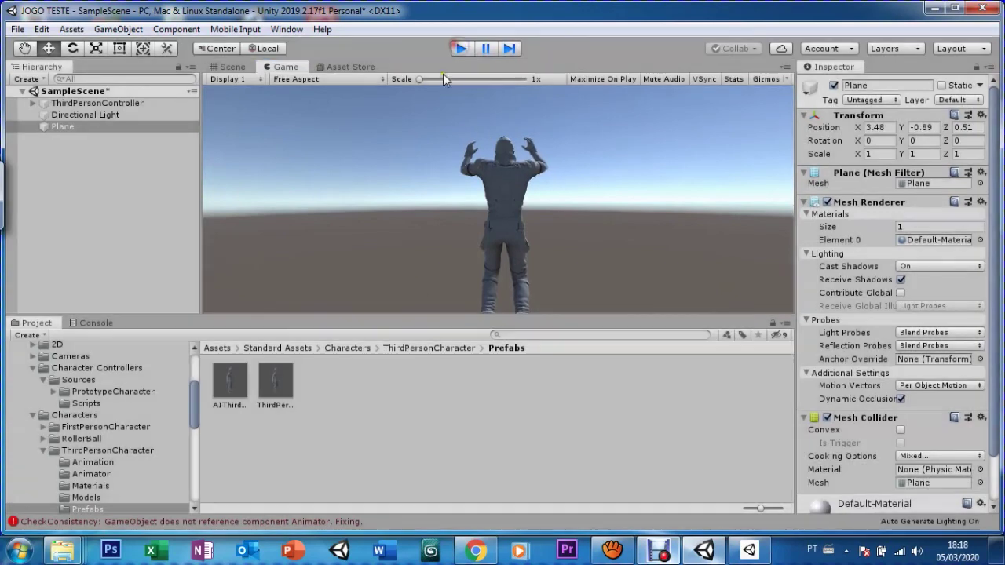